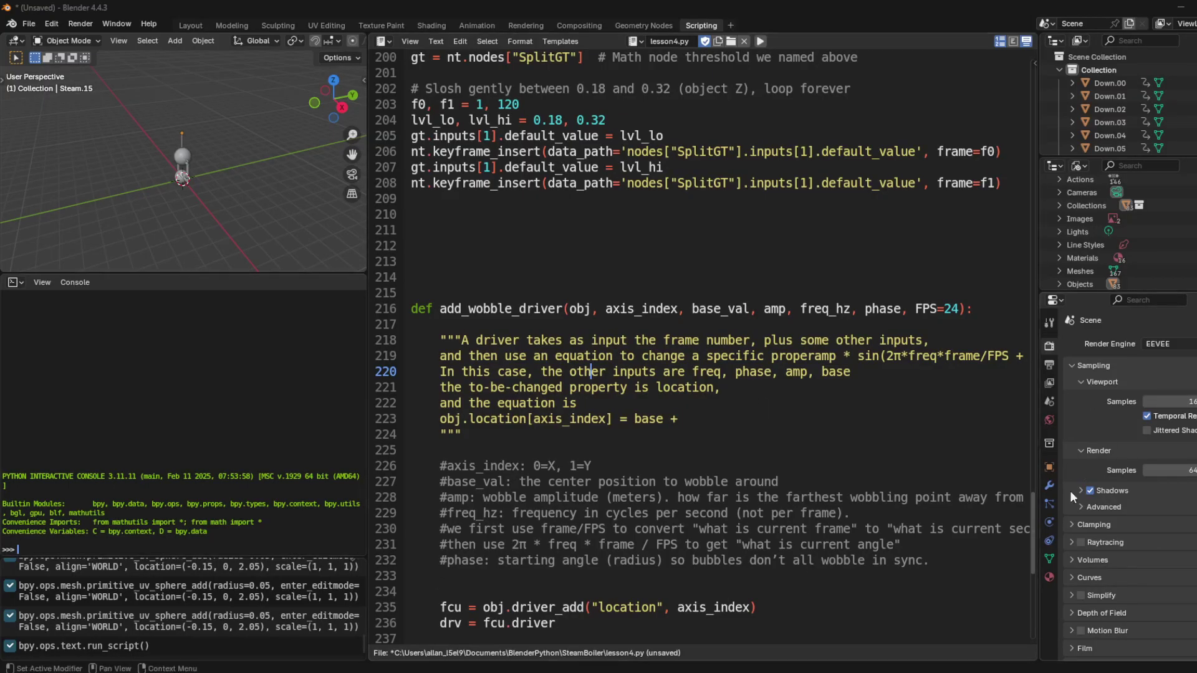
scroll(926, 564, "down", 3)
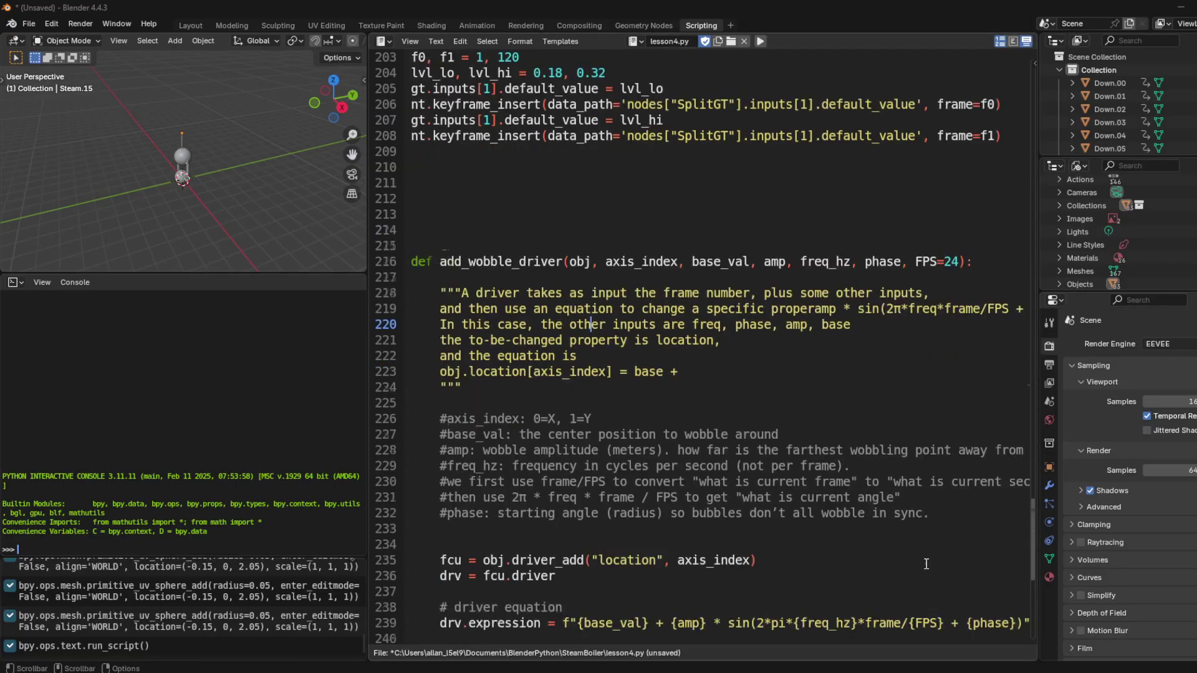
scroll(926, 565, "down", 3)
Step: Highlight the driver expression line, its sine part, and the base_val and amp terms
left_click(490, 529)
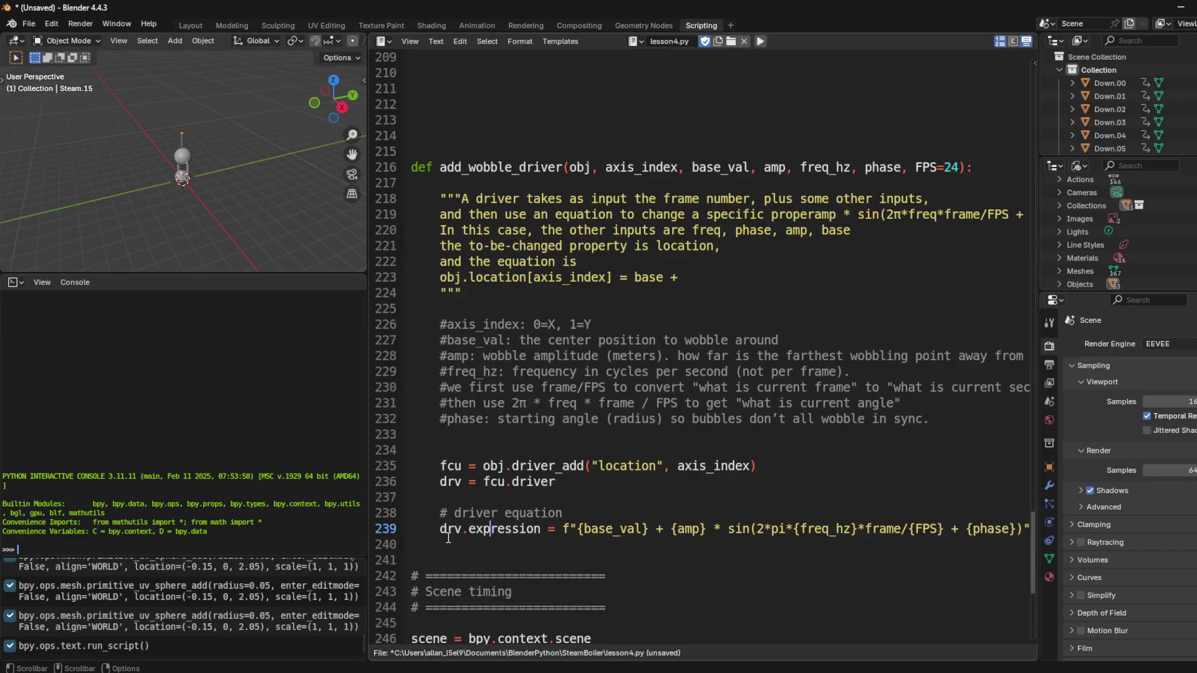
mouse_move(440, 530)
left_mouse_down()
mouse_move(1049, 533)
mouse_move(412, 515)
left_mouse_up()
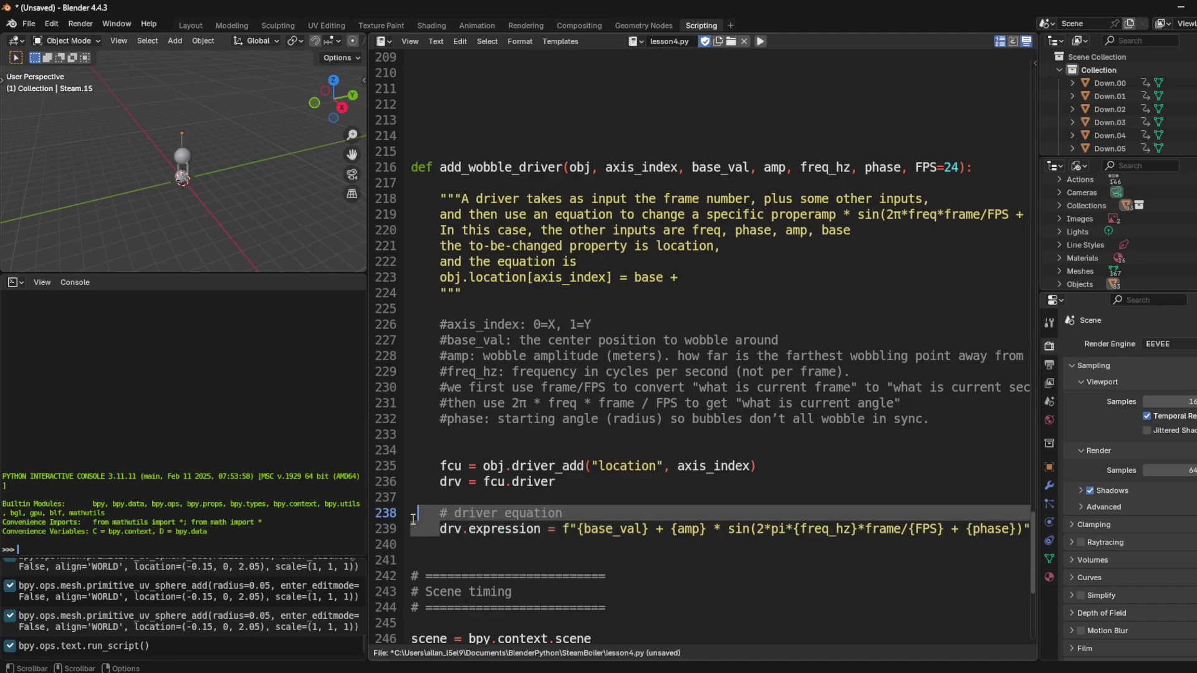
left_click(425, 555)
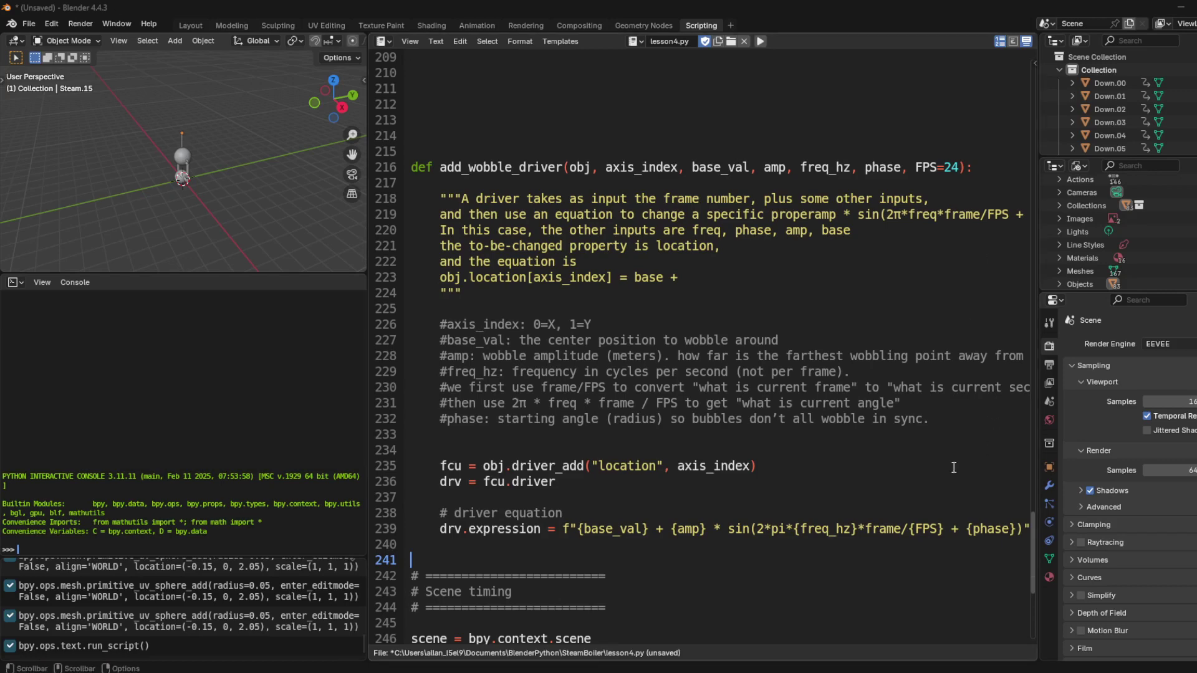
left_click_drag(730, 530, 1028, 530)
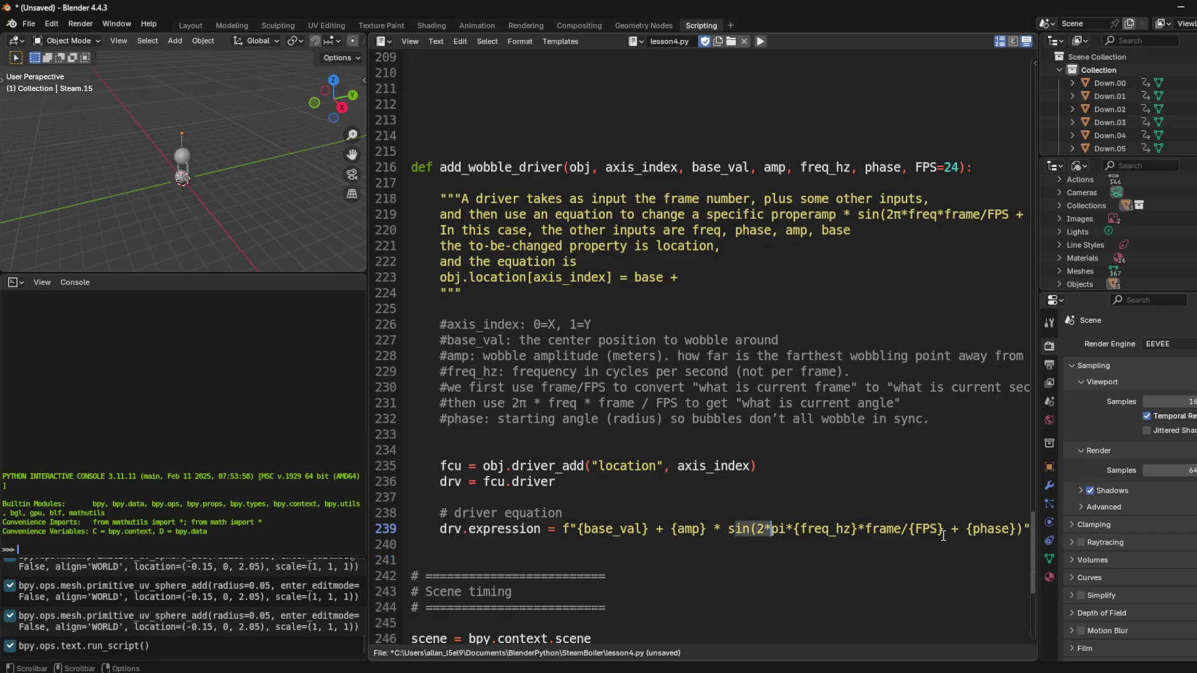
left_click(993, 534)
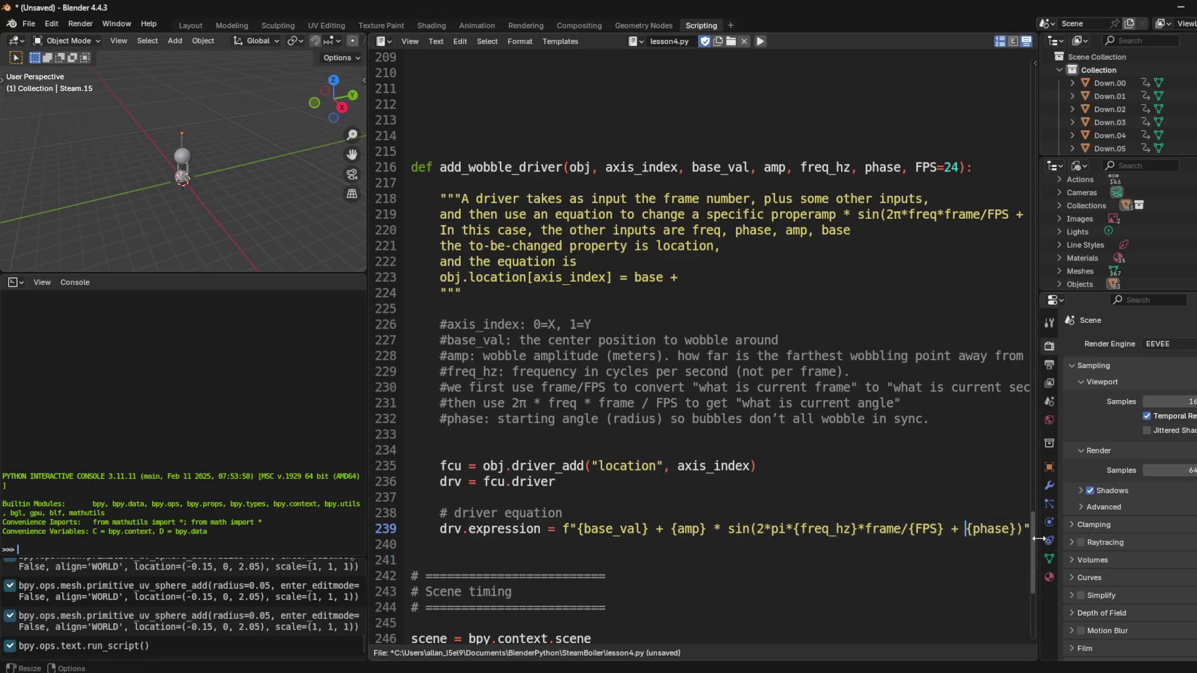
left_click(842, 517)
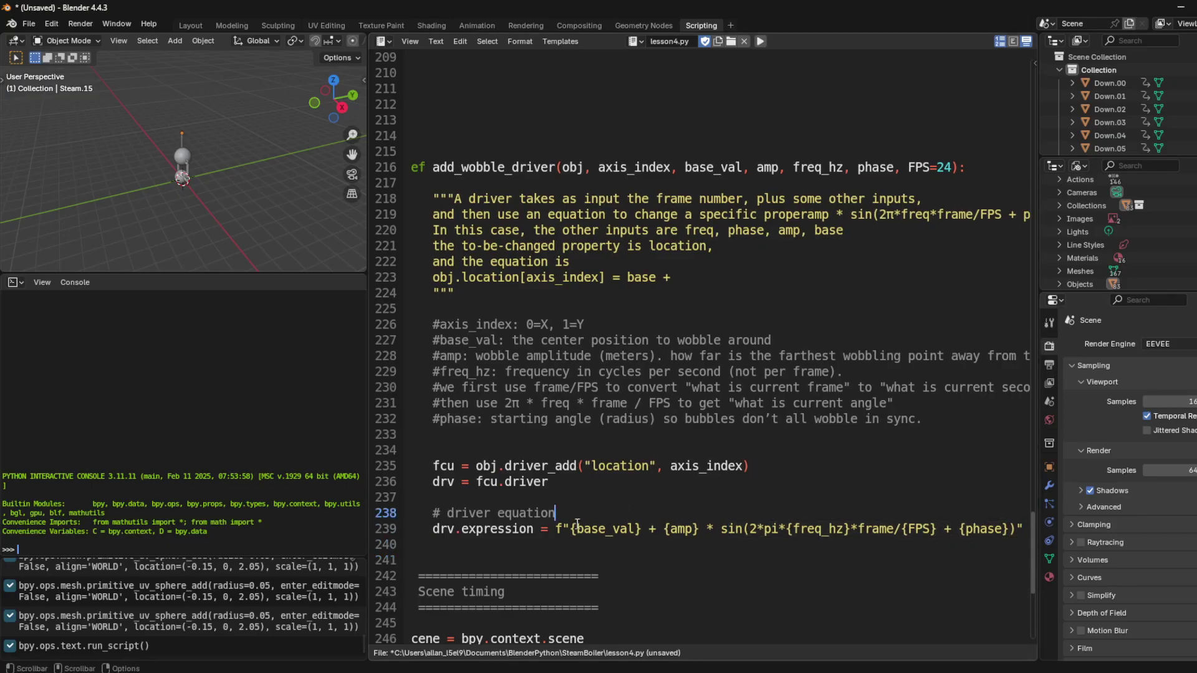
left_click(638, 530)
left_click(664, 530)
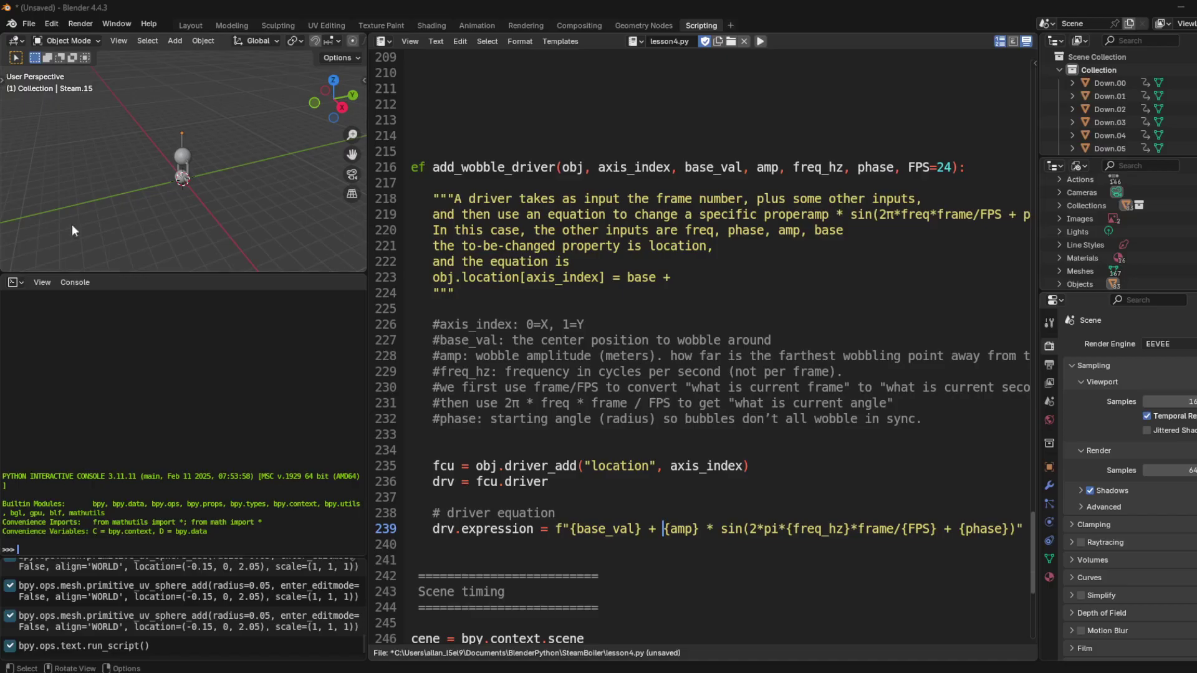
scroll(716, 501, "left", 1)
left_click(719, 513)
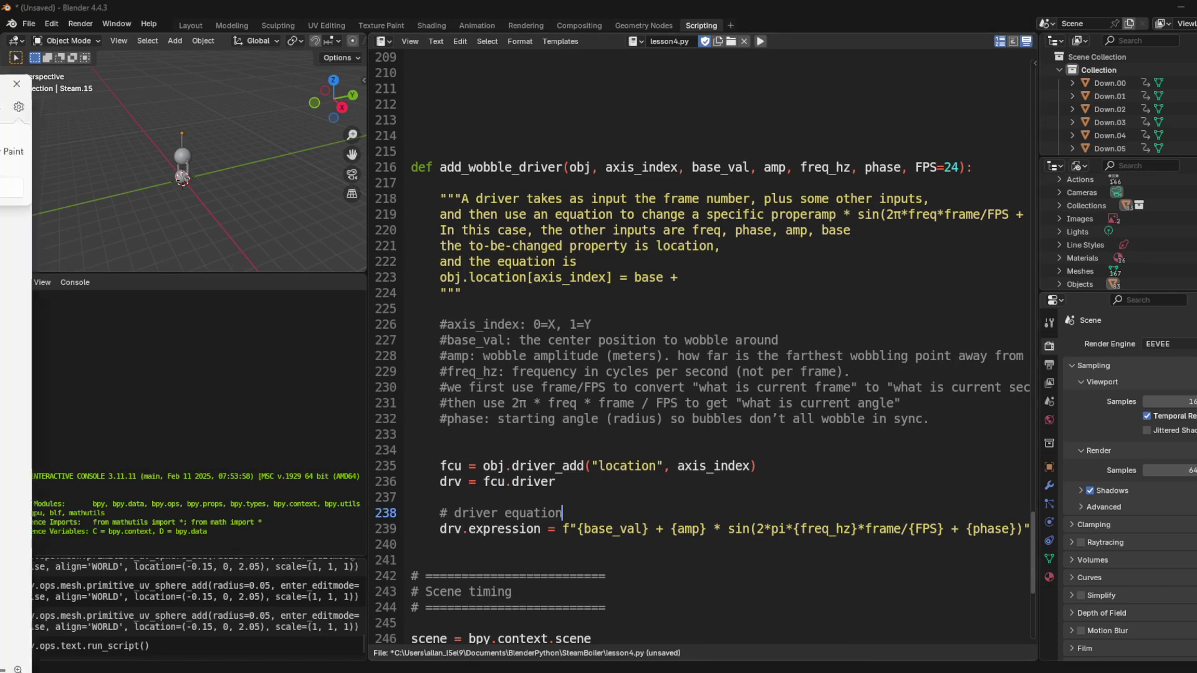
Step: Bring the Paint step notes over Blender, shrink the brush, and position them beside the driver code
left_click_drag(19, 669, 643, 59)
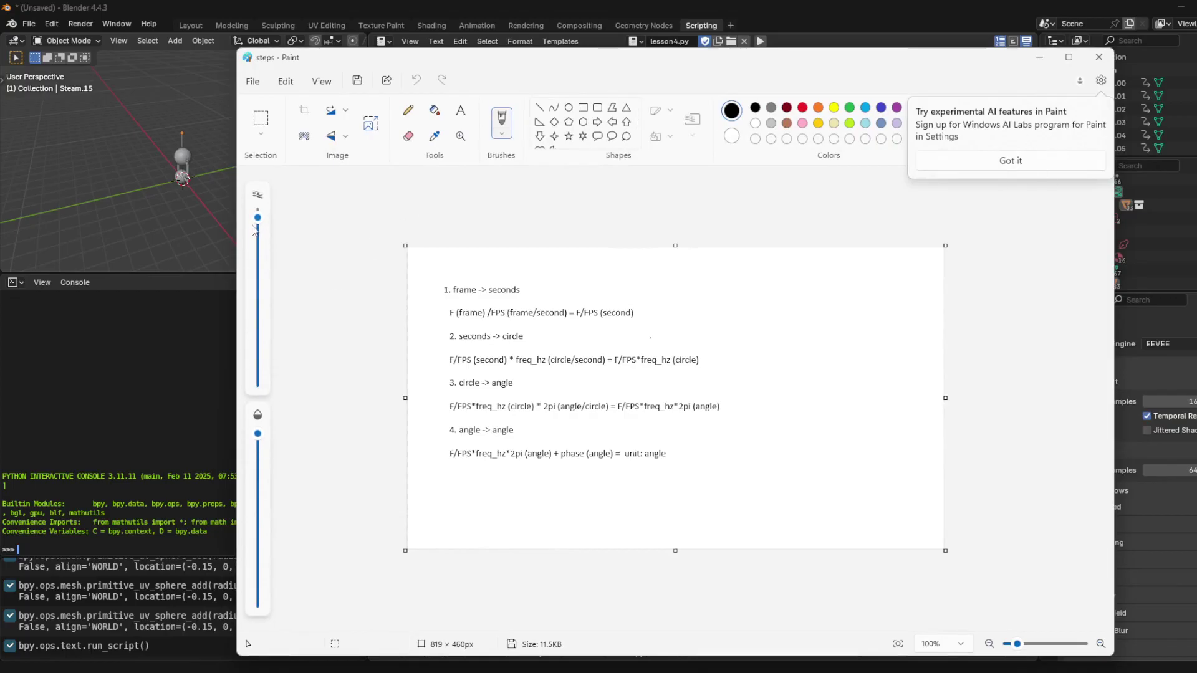
left_click_drag(257, 217, 257, 381)
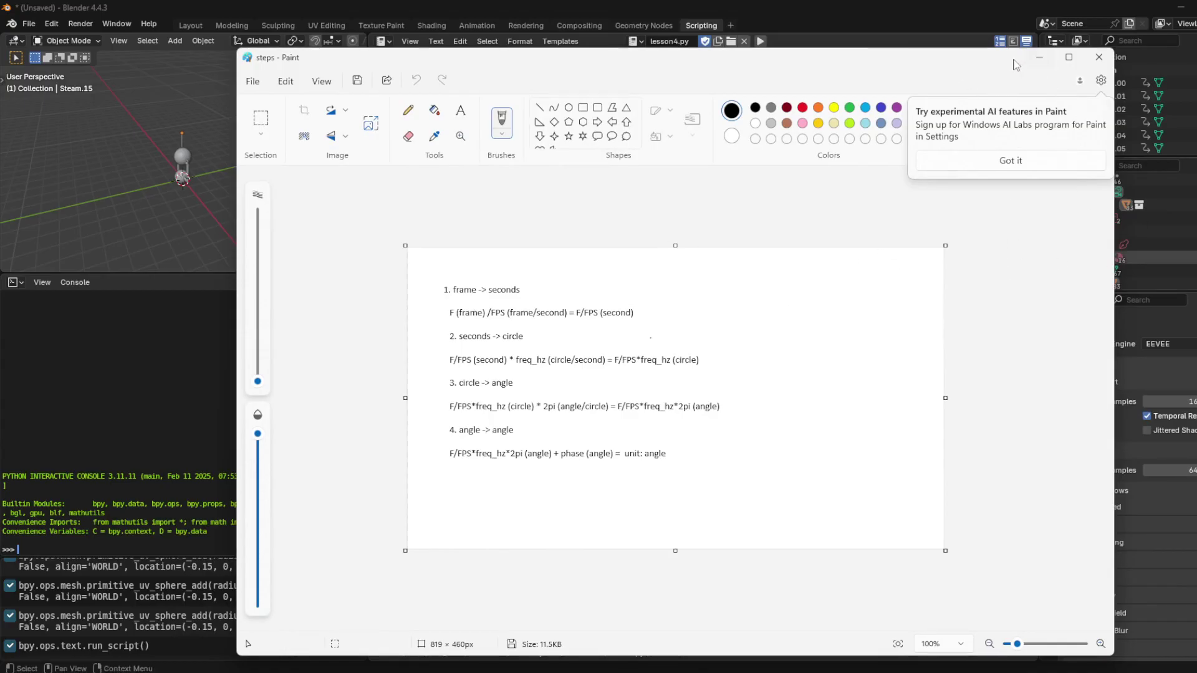
left_click_drag(1015, 61, 1011, 548)
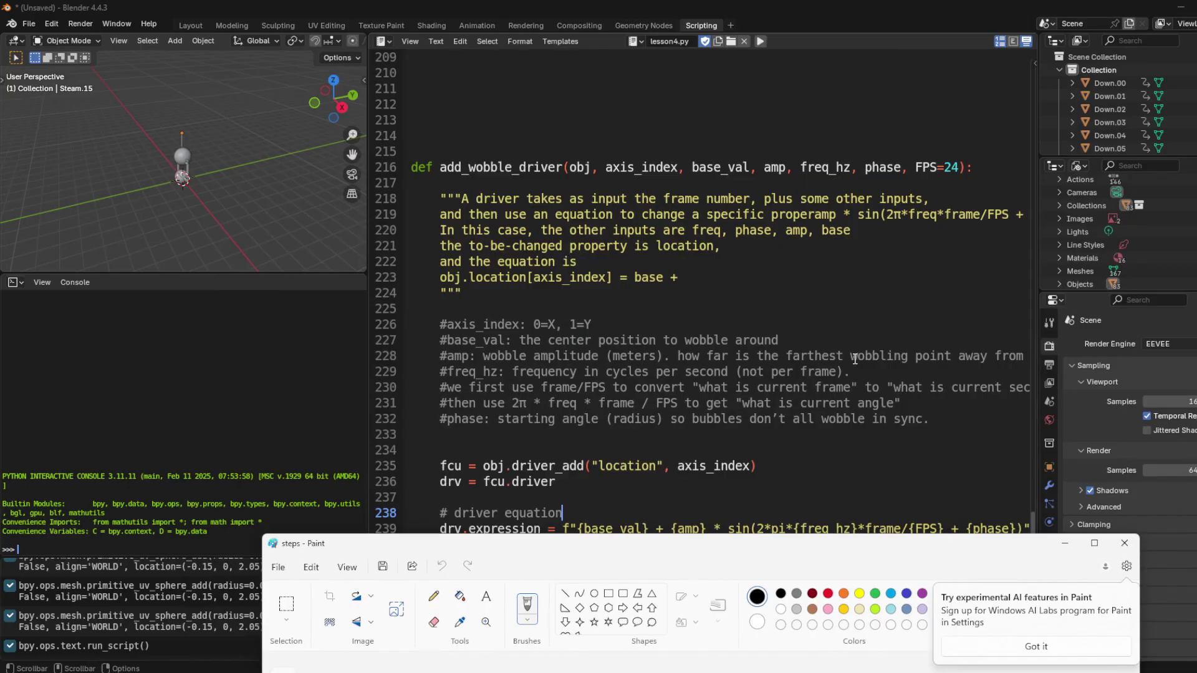
scroll(888, 428, "up", 1)
scroll(888, 428, "down", 4)
left_click_drag(831, 544, 865, 304)
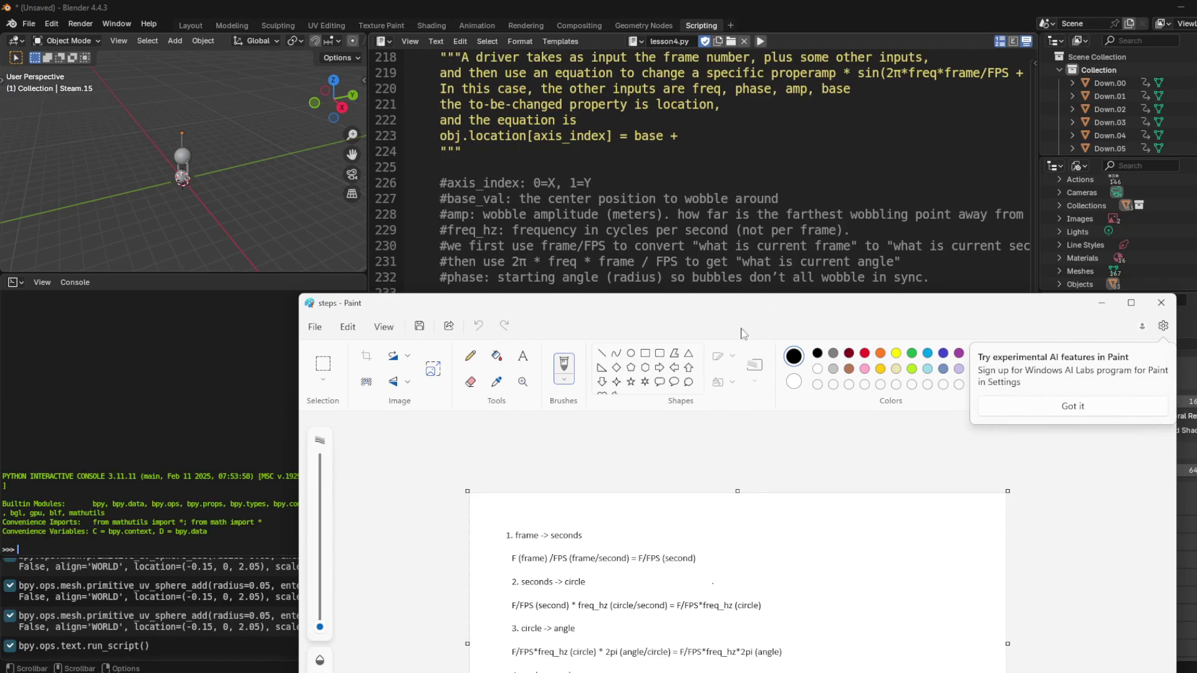
left_click_drag(782, 309, 683, 487)
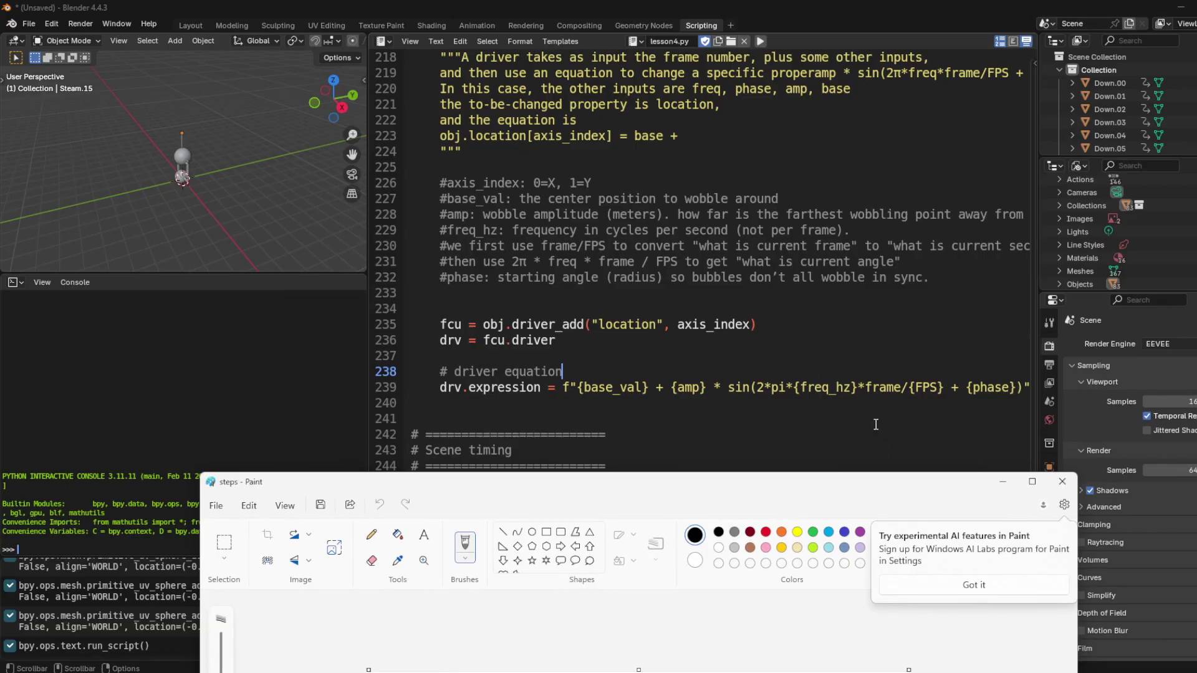
left_click_drag(699, 485, 601, 363)
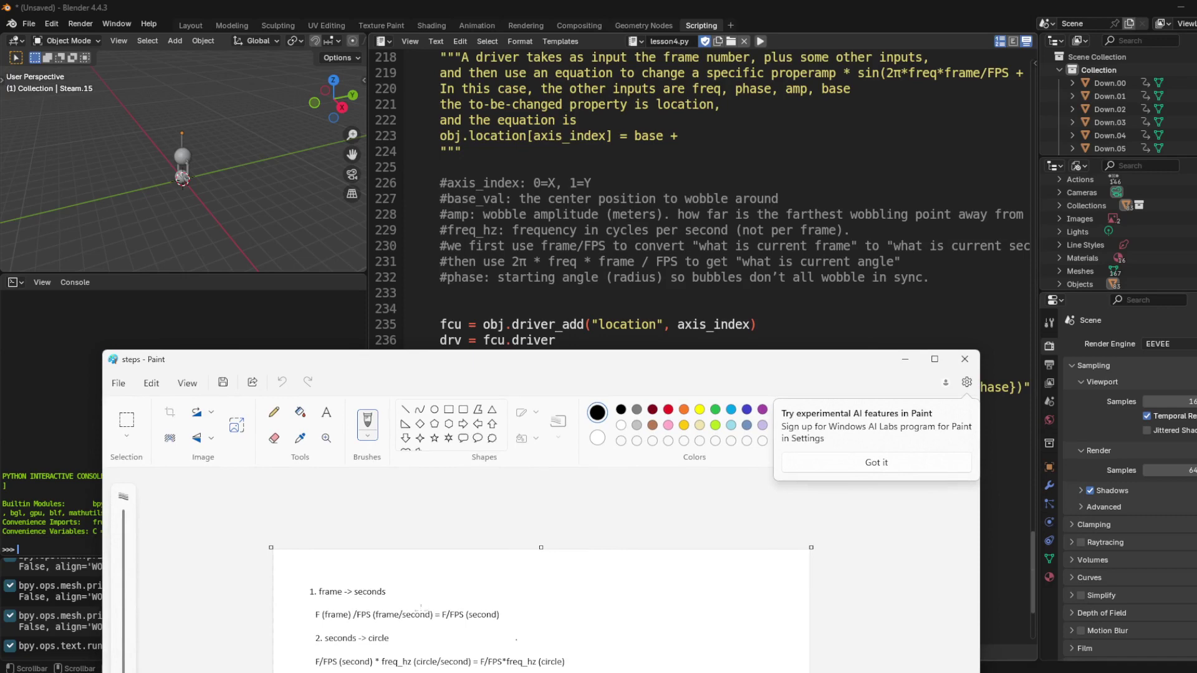
left_click_drag(691, 365, 710, 510)
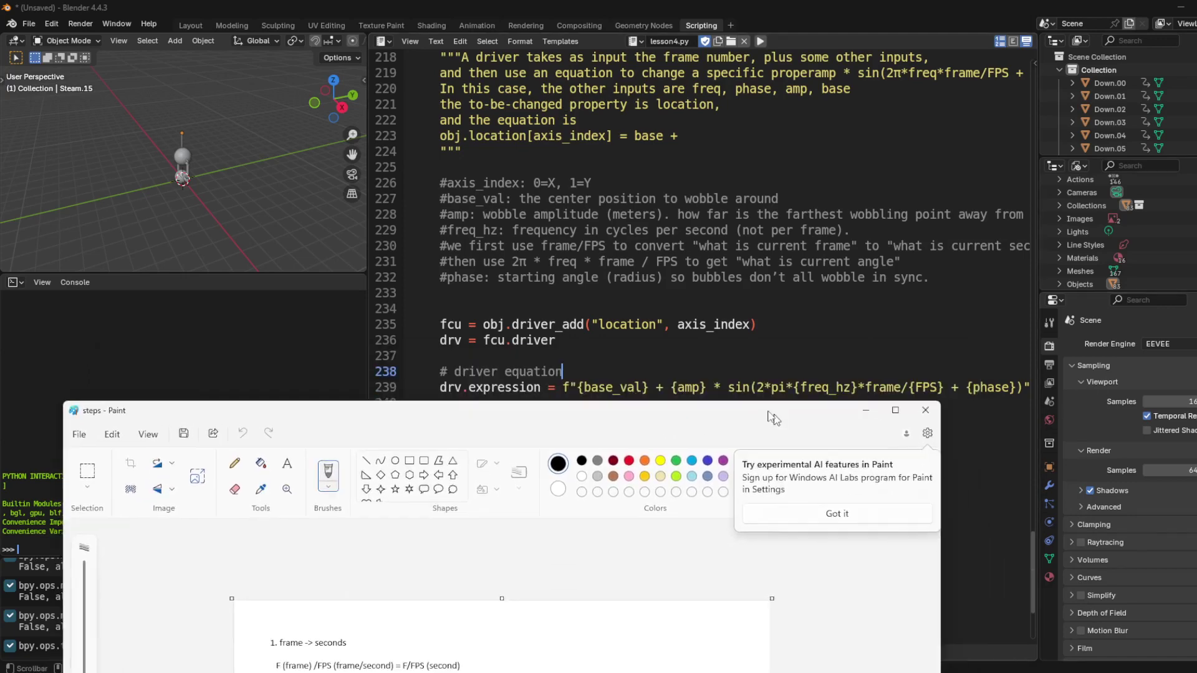
mouse_move(833, 510)
left_mouse_down()
mouse_move(968, 335)
mouse_move(841, 255)
mouse_move(824, 302)
left_mouse_up()
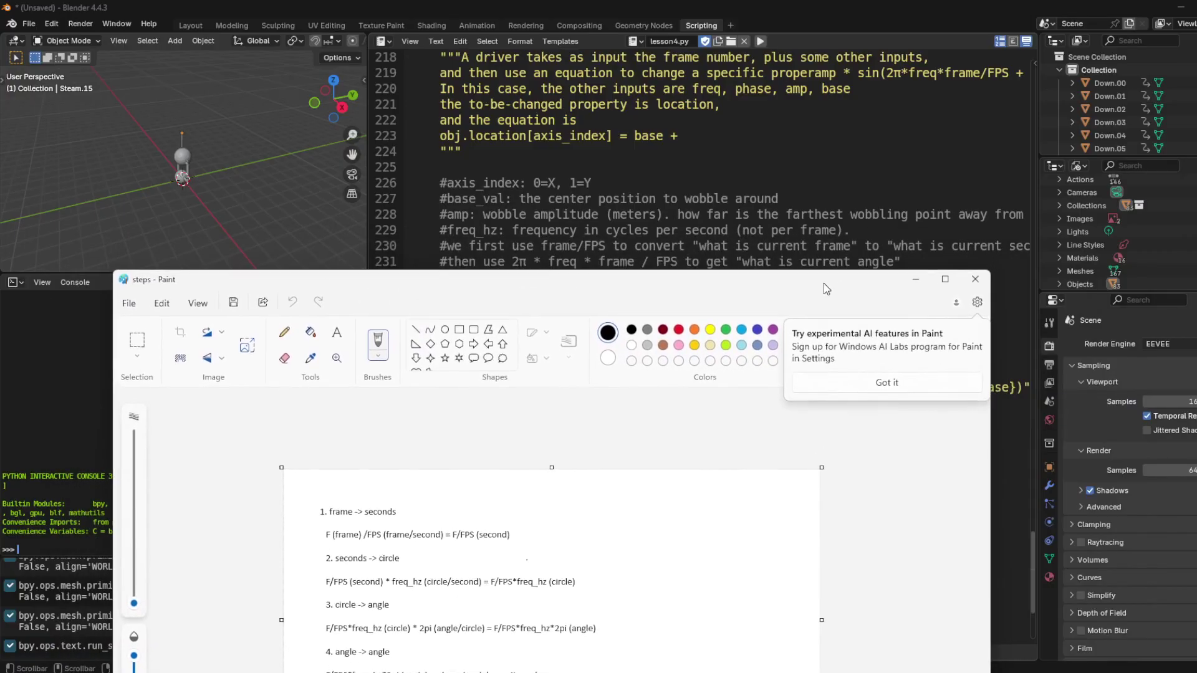
mouse_move(824, 302)
left_mouse_down()
mouse_move(863, 277)
mouse_move(755, 398)
mouse_move(749, 423)
left_mouse_up()
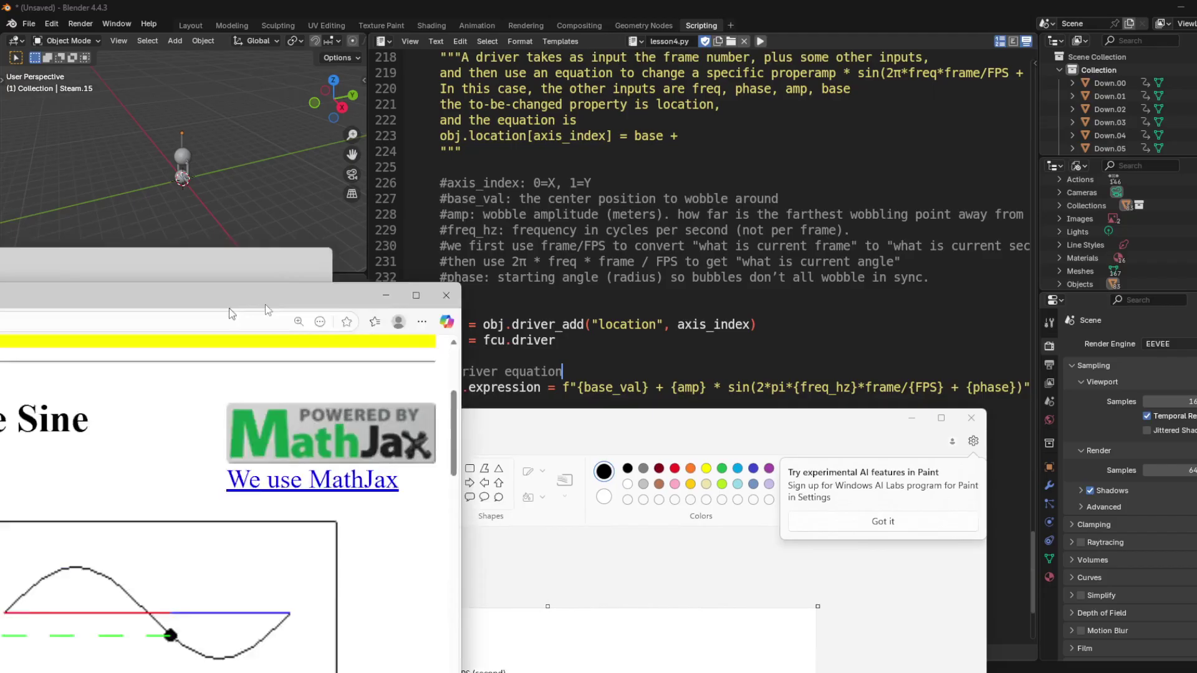
Step: Bring the Milefoot sine-wave animation page into view, with the Paint notes in front
left_click_drag(94, 300, 561, 98)
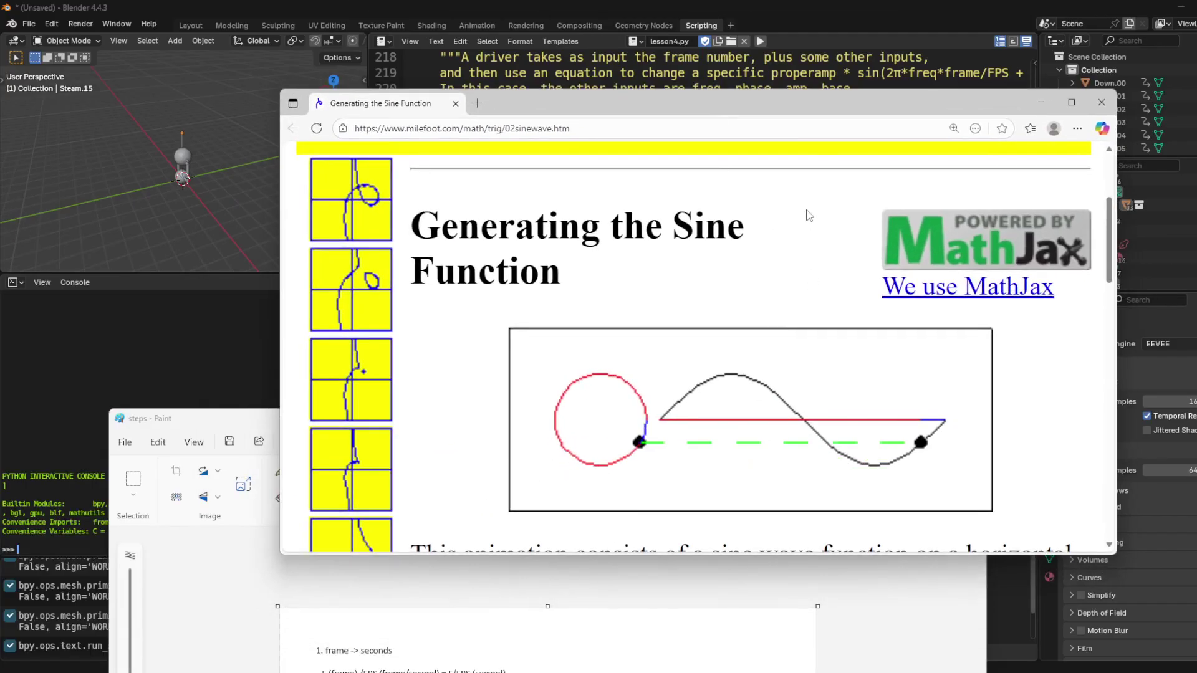
scroll(831, 272, "up", 3)
scroll(618, 292, "up", 1)
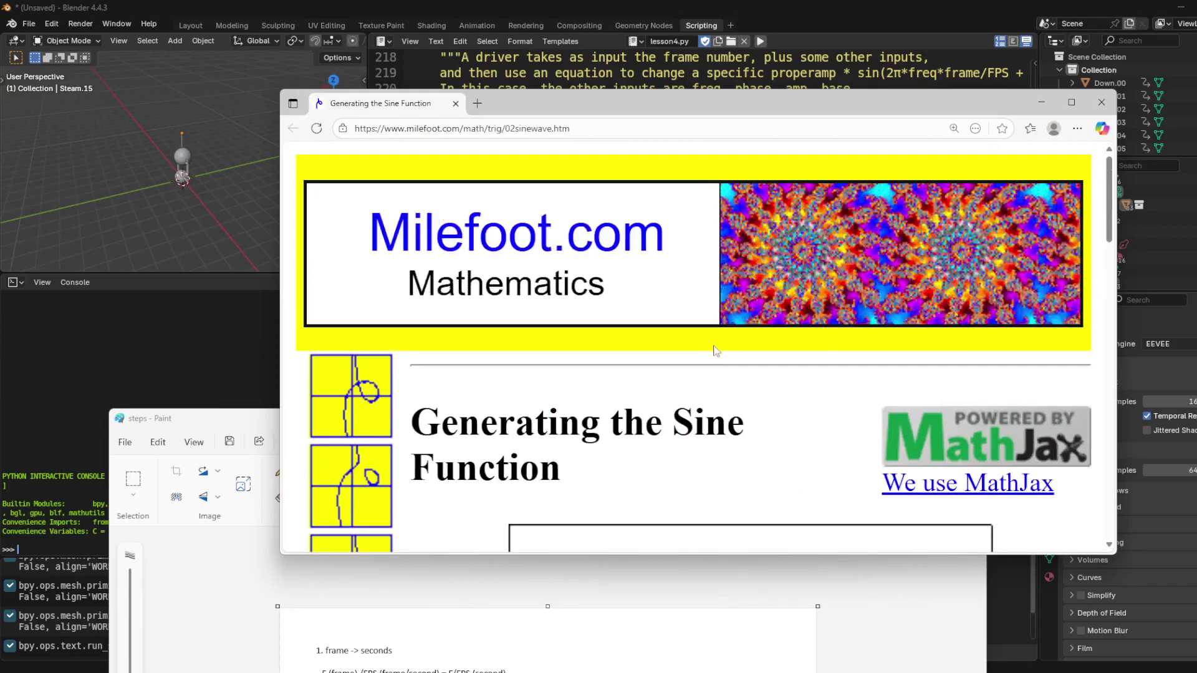
scroll(618, 291, "down", 3)
scroll(655, 375, "down", 1)
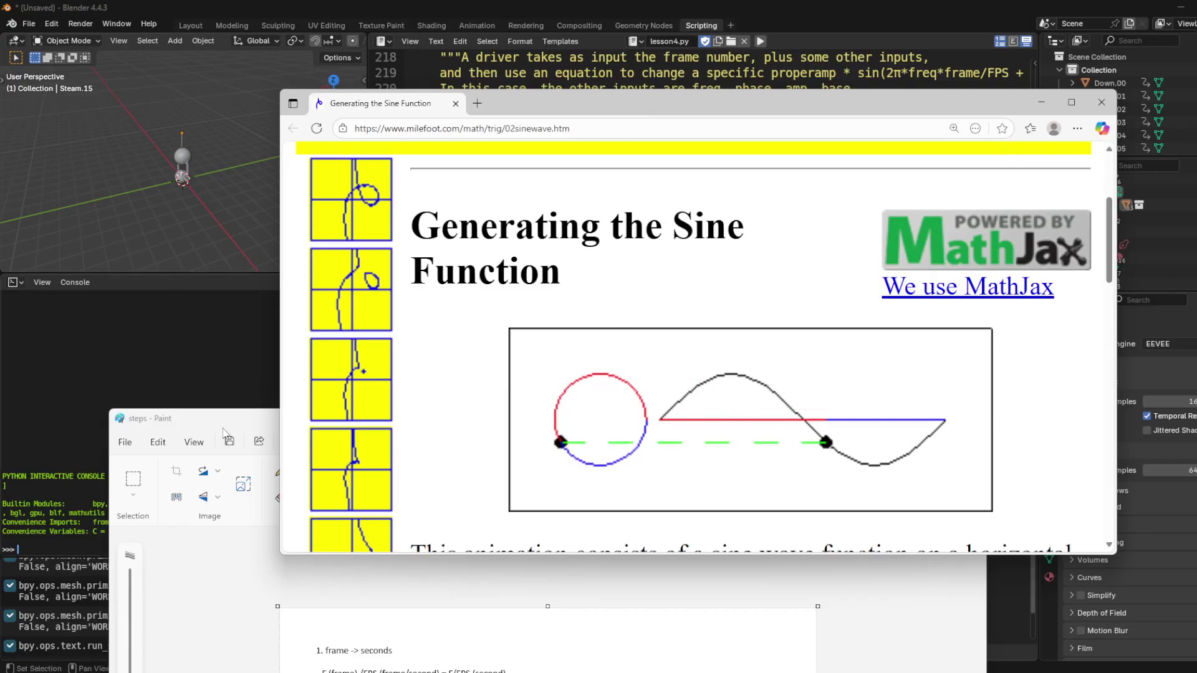
mouse_move(222, 418)
left_mouse_down()
mouse_move(213, 347)
mouse_move(160, 262)
mouse_move(201, 281)
left_mouse_up()
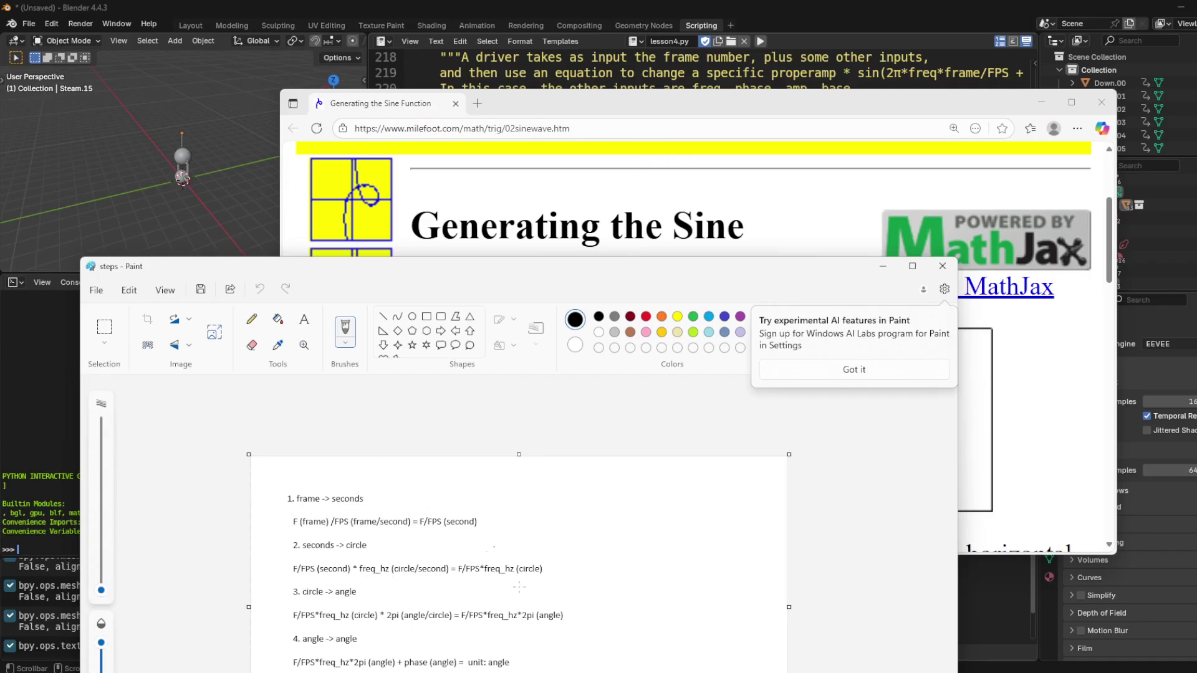
Step: Raise the sine-wave animation page above the Paint step notes
left_click(743, 110)
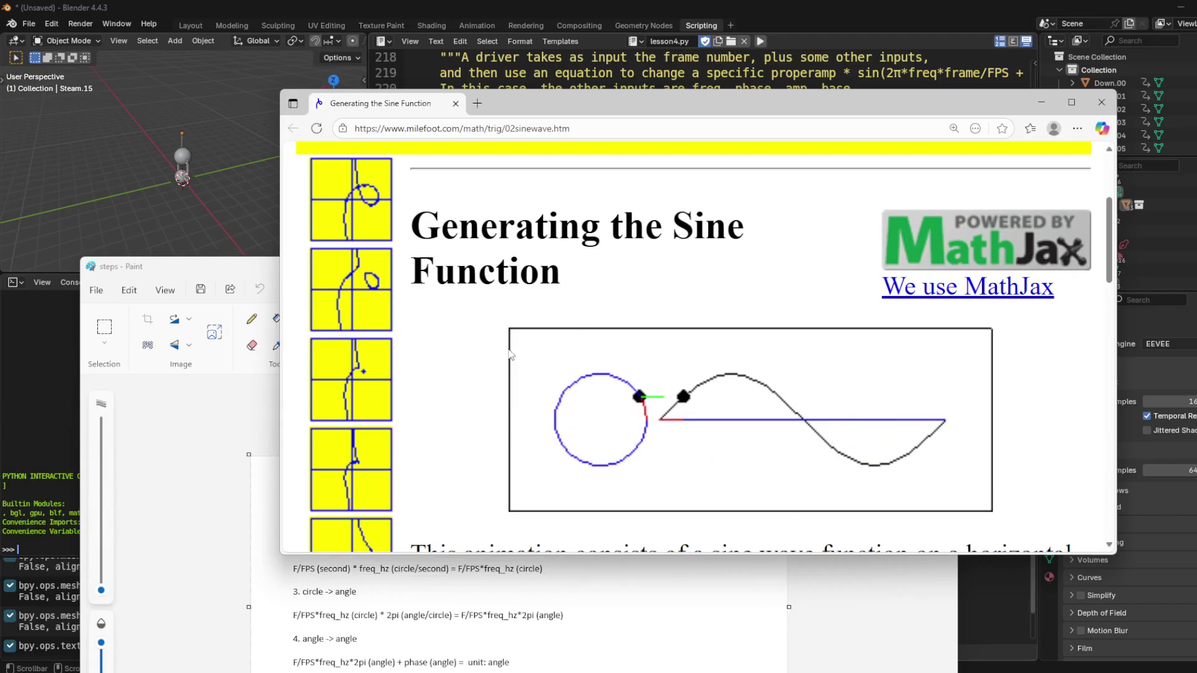
Step: Reposition the sine-wave page over the driver code, moving the Paint notes lower along the way
mouse_move(805, 115)
left_mouse_down()
mouse_move(613, 348)
mouse_move(805, 122)
left_mouse_up()
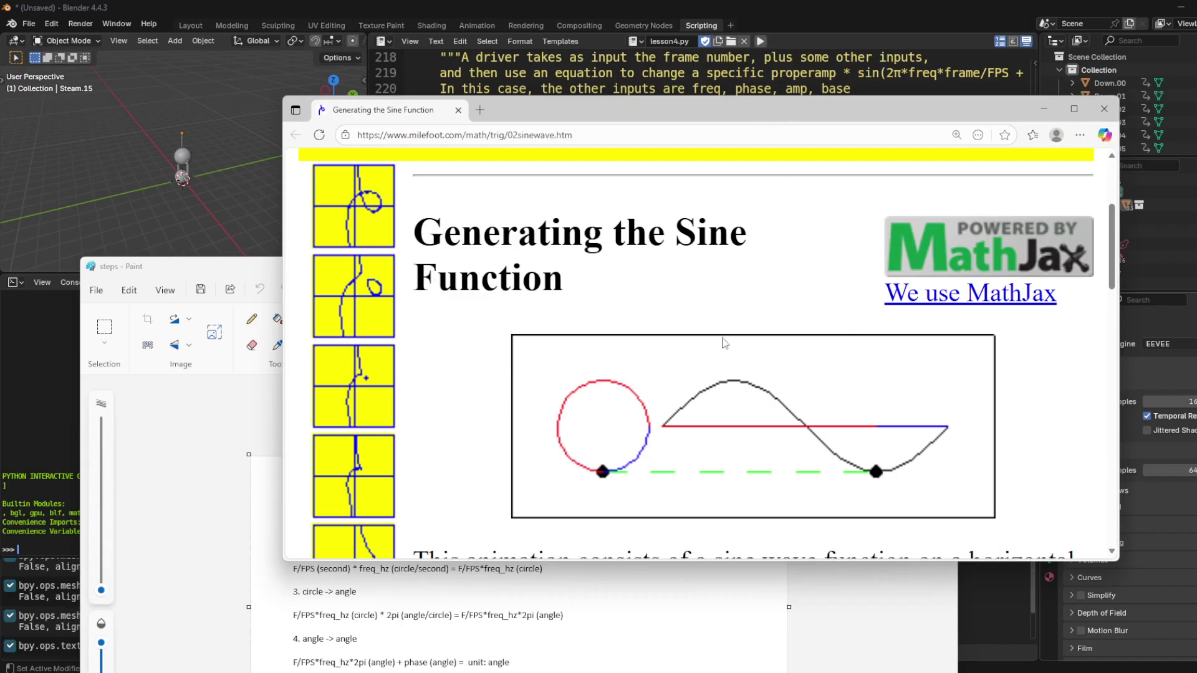
left_click_drag(990, 113, 964, 345)
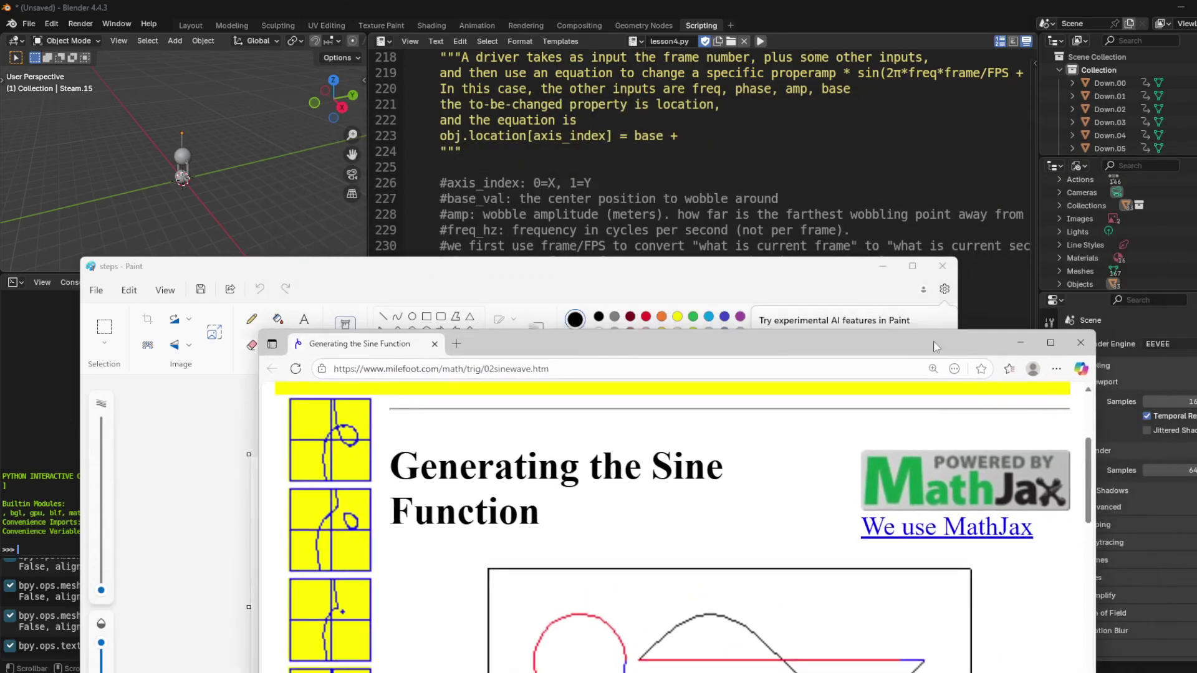
left_click(802, 300)
left_click_drag(803, 299, 722, 466)
left_click(765, 411)
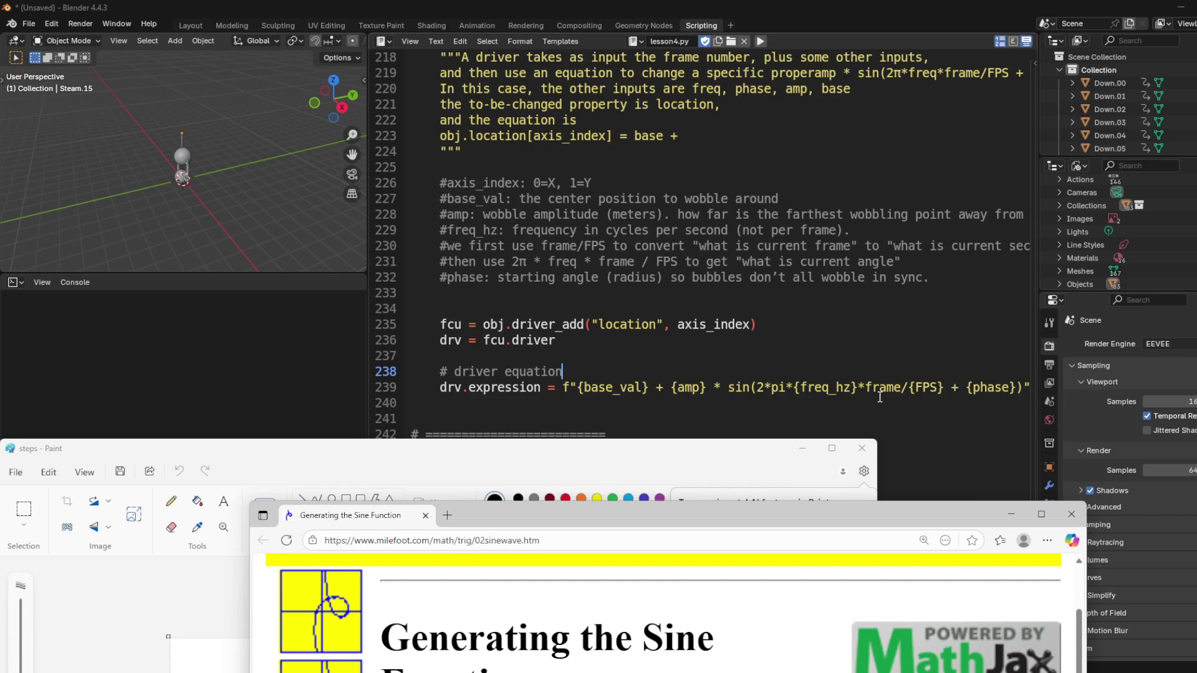
left_click_drag(842, 506, 792, 296)
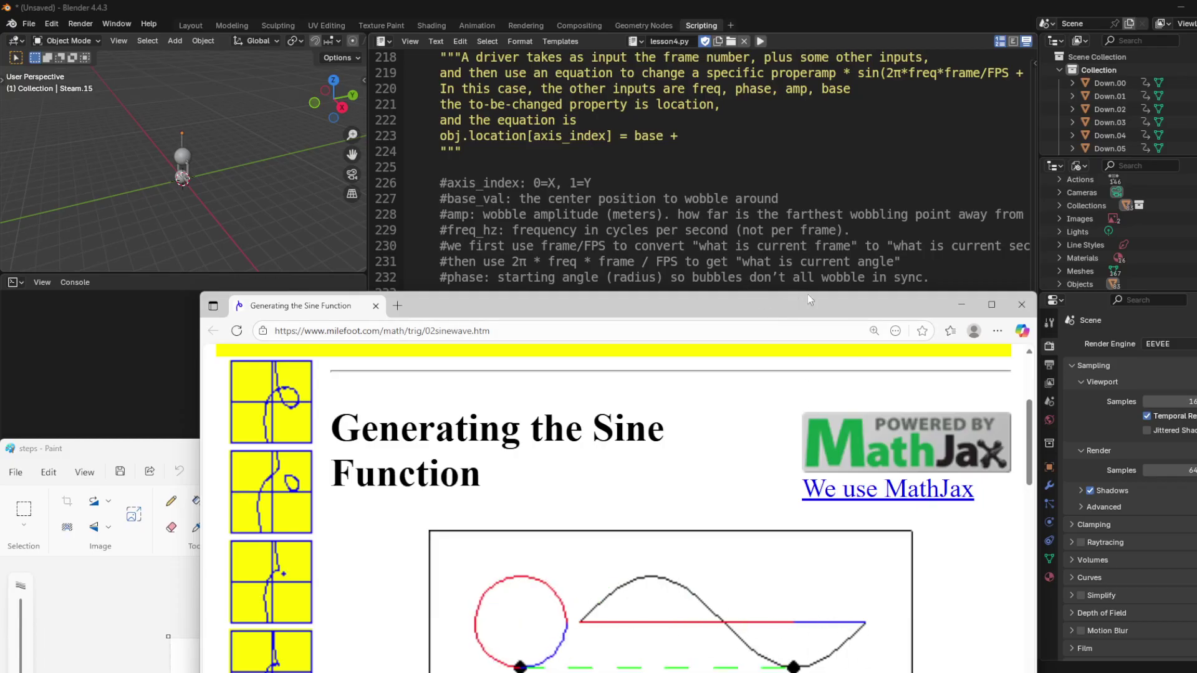
left_click_drag(757, 297, 831, 185)
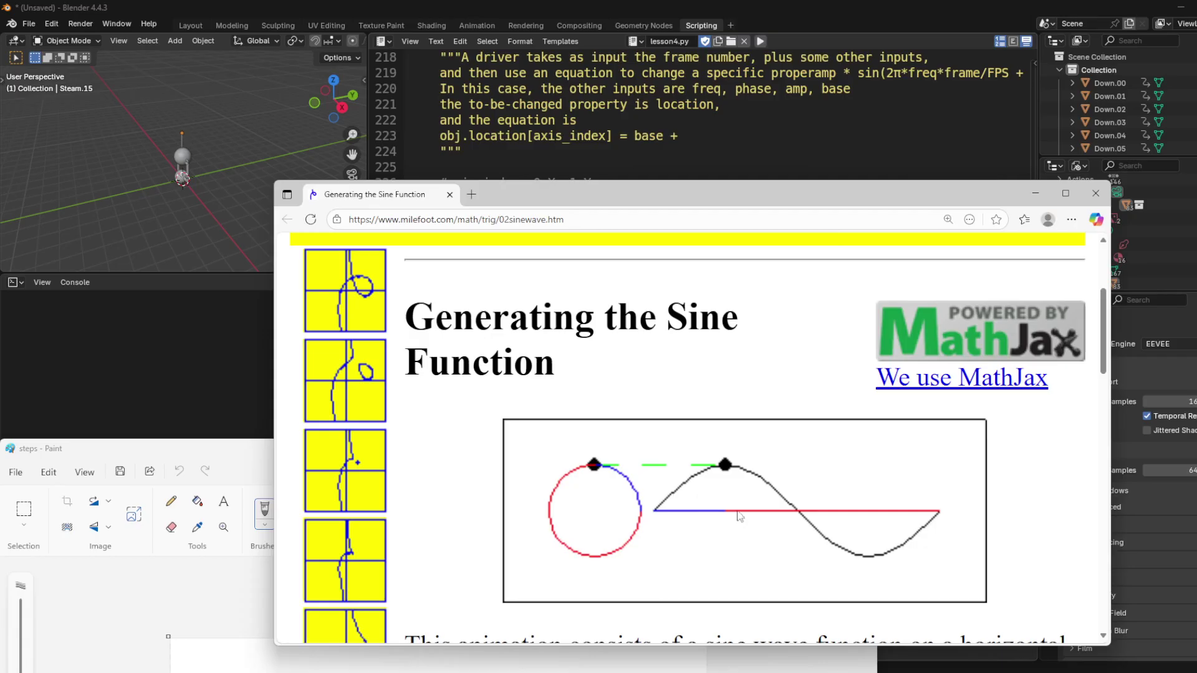
mouse_move(814, 204)
left_mouse_down()
mouse_move(616, 419)
mouse_move(873, 154)
left_mouse_up()
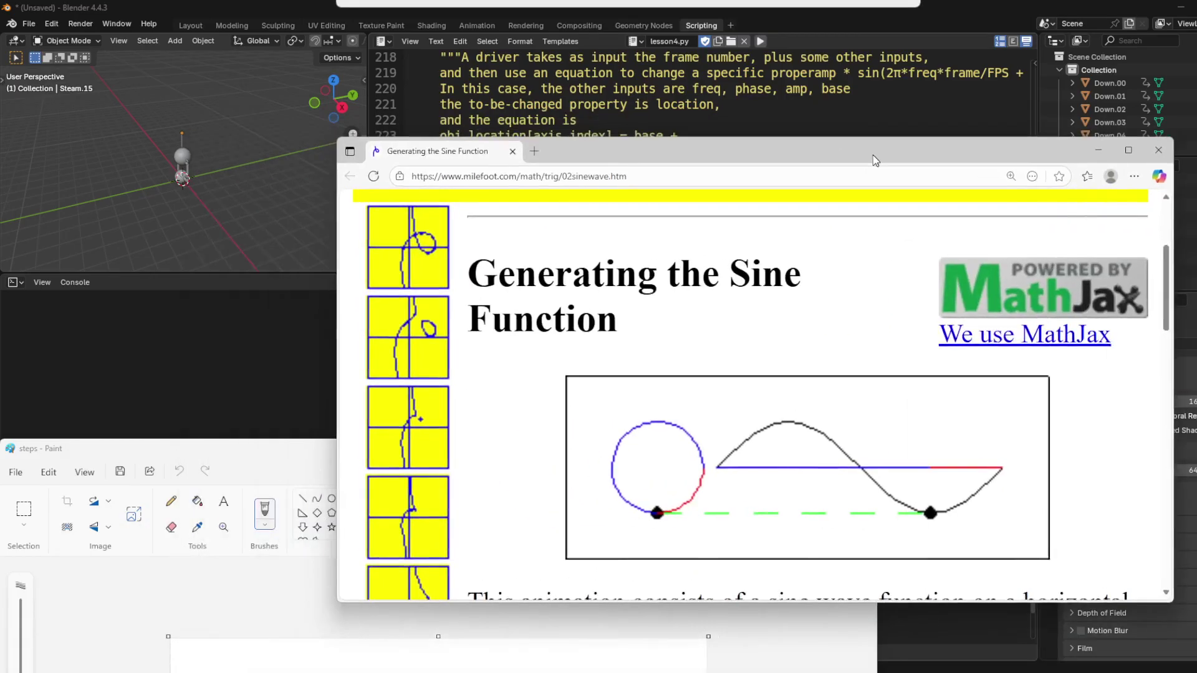
Step: Move the Paint step notes up and right, then close the sine-wave page with Ctrl+W
left_click(210, 454)
left_click_drag(157, 283, 354, 178)
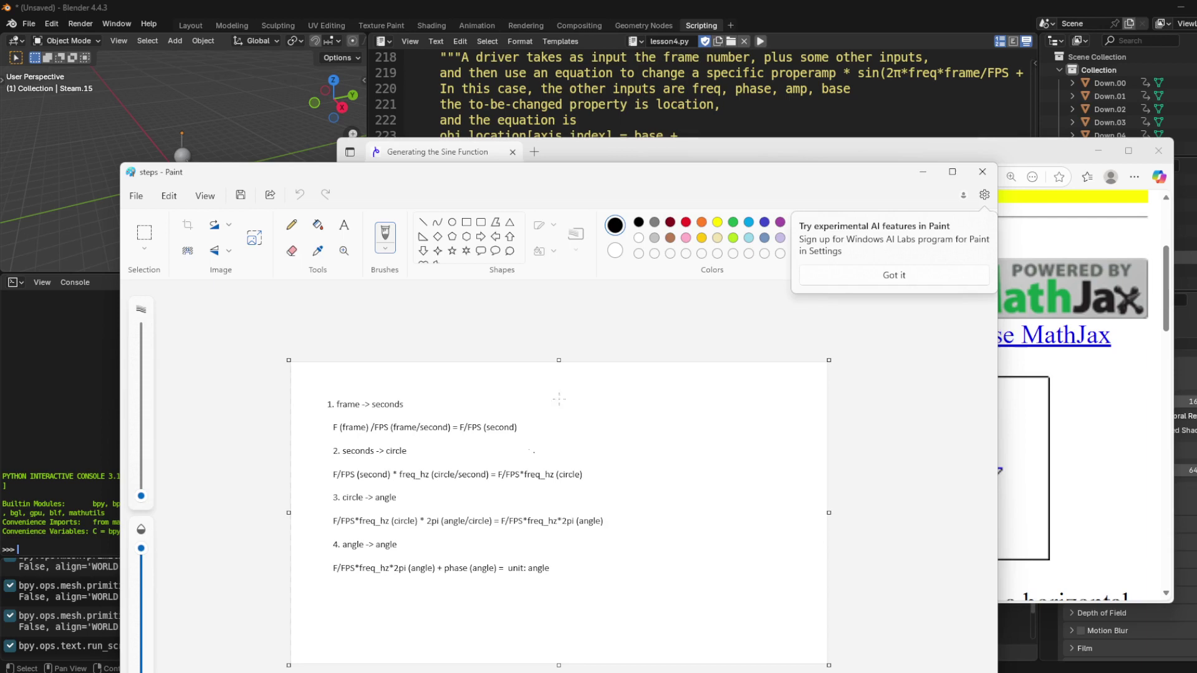
key("alt+Tab")
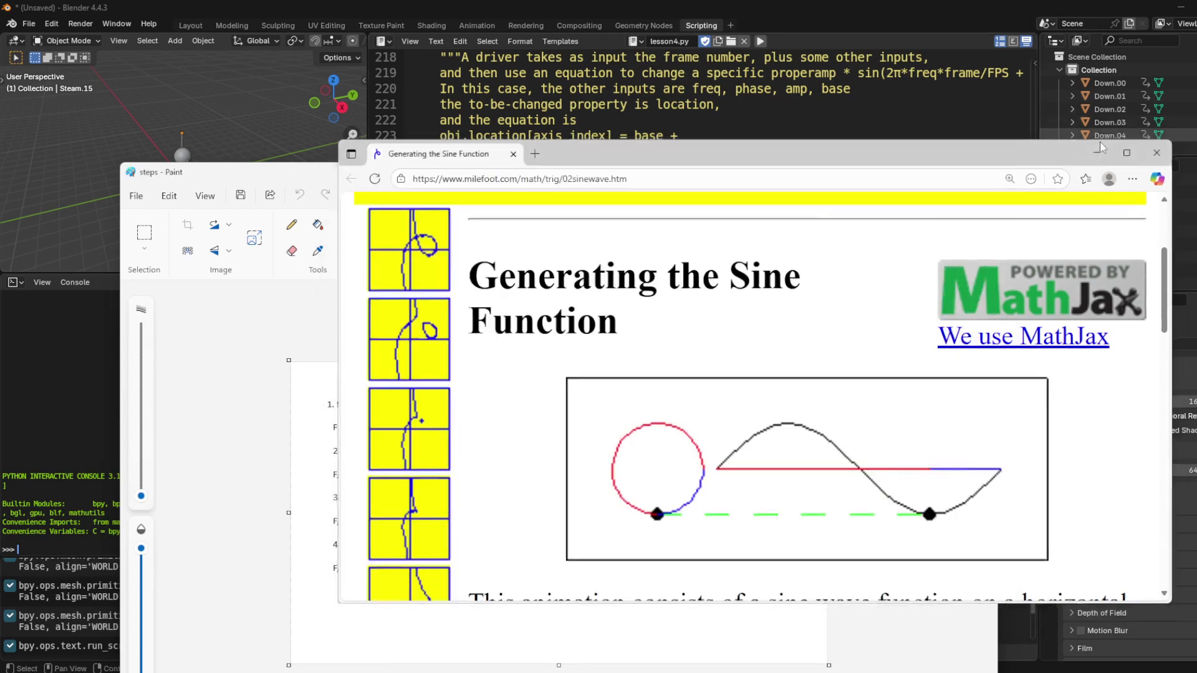
key("ctrl+w")
left_click(925, 172)
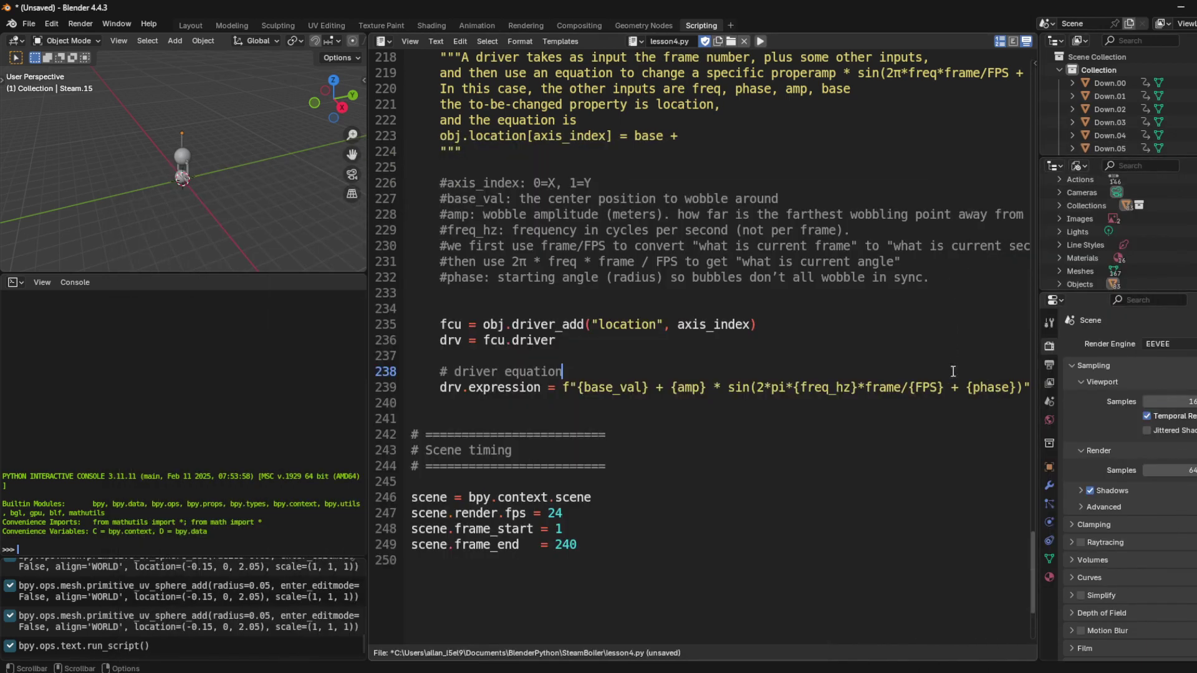
left_click_drag(966, 387, 1019, 388)
left_click(966, 404)
left_click(754, 389)
scroll(718, 345, "up", 4)
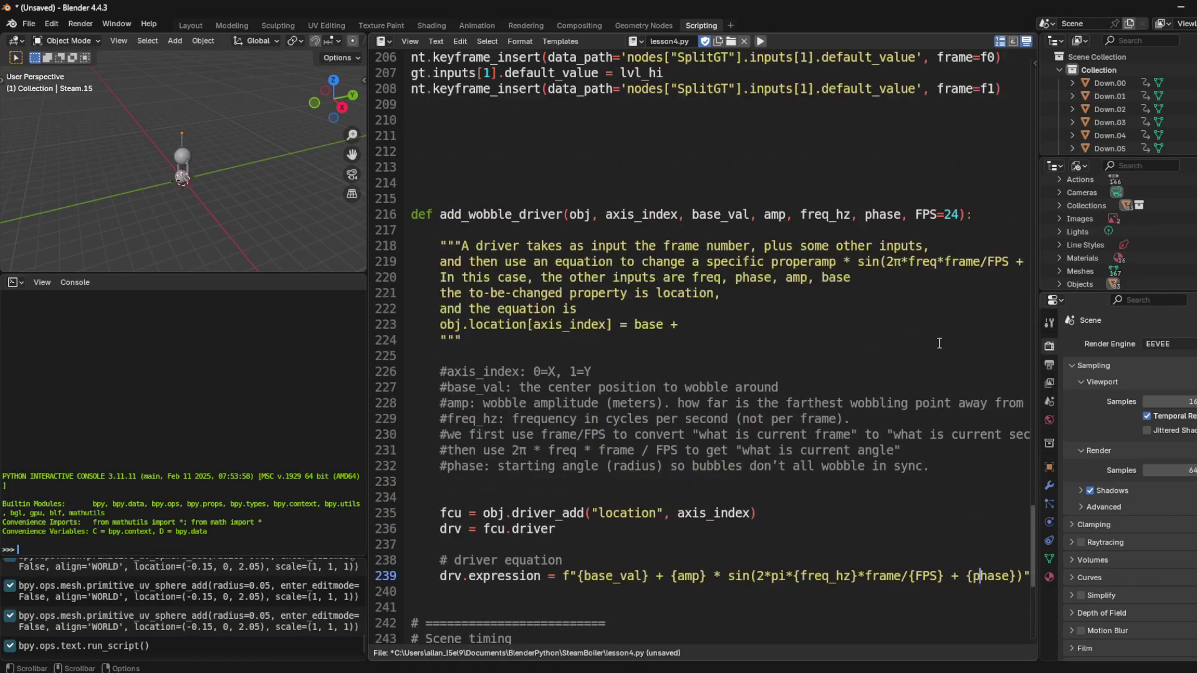
scroll(939, 343, "down", 1)
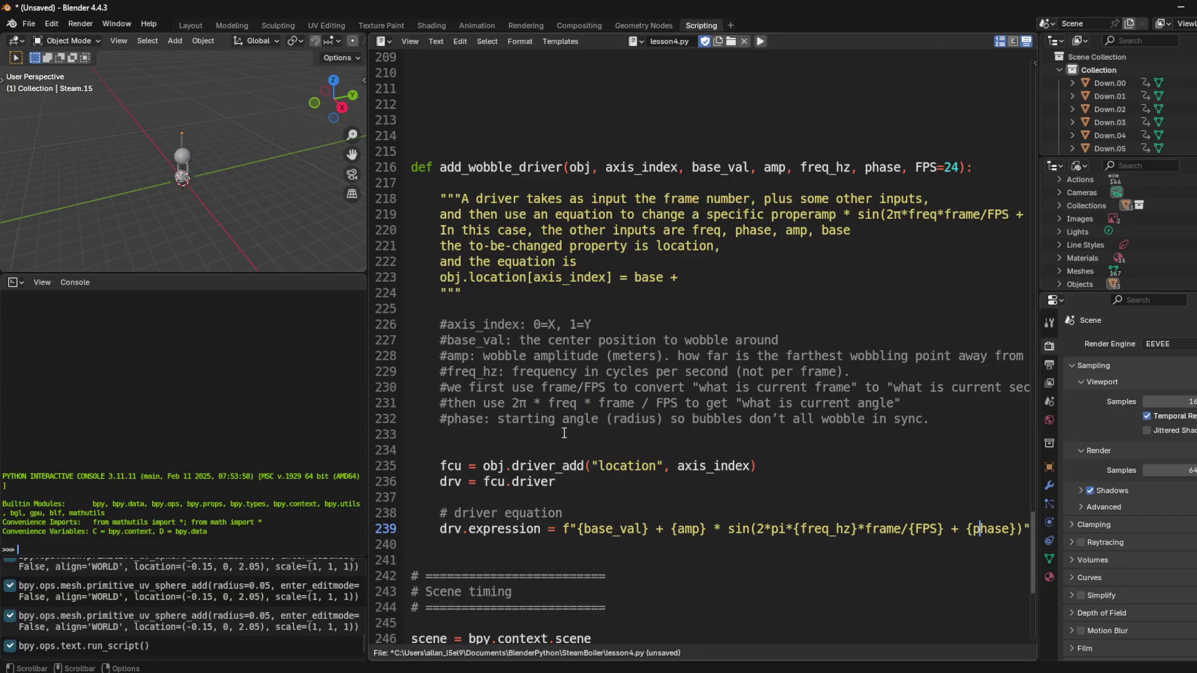
scroll(970, 530, "down", 1)
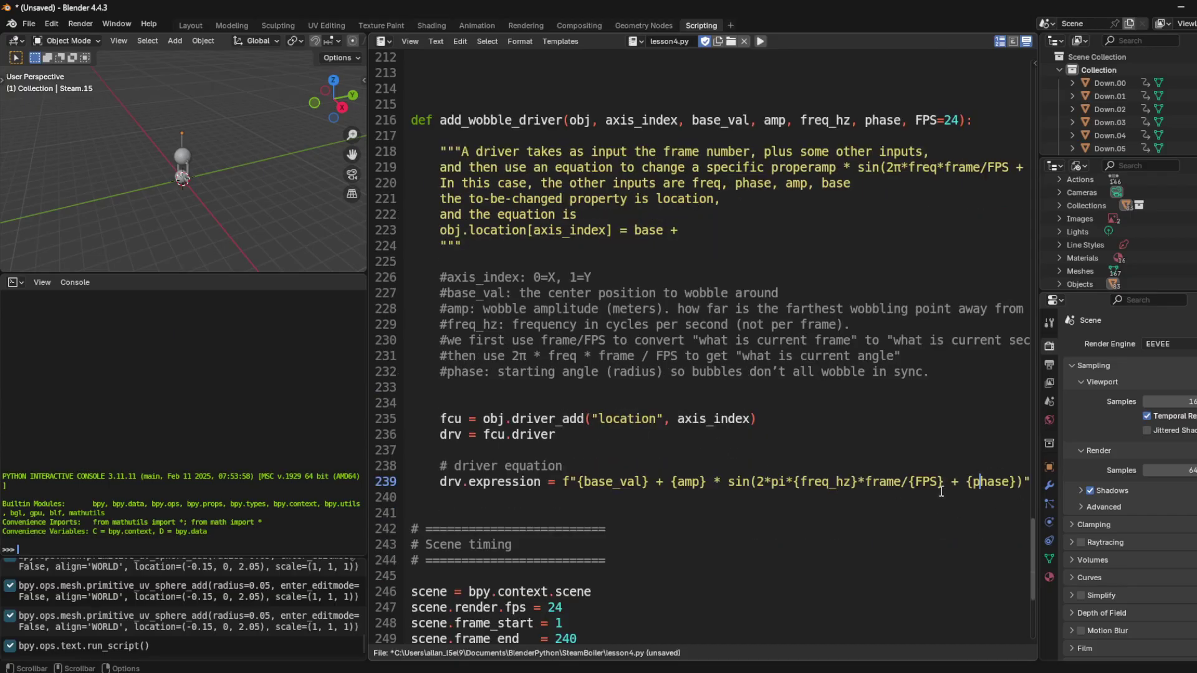
left_click(961, 482)
left_click(676, 384)
left_click(786, 373)
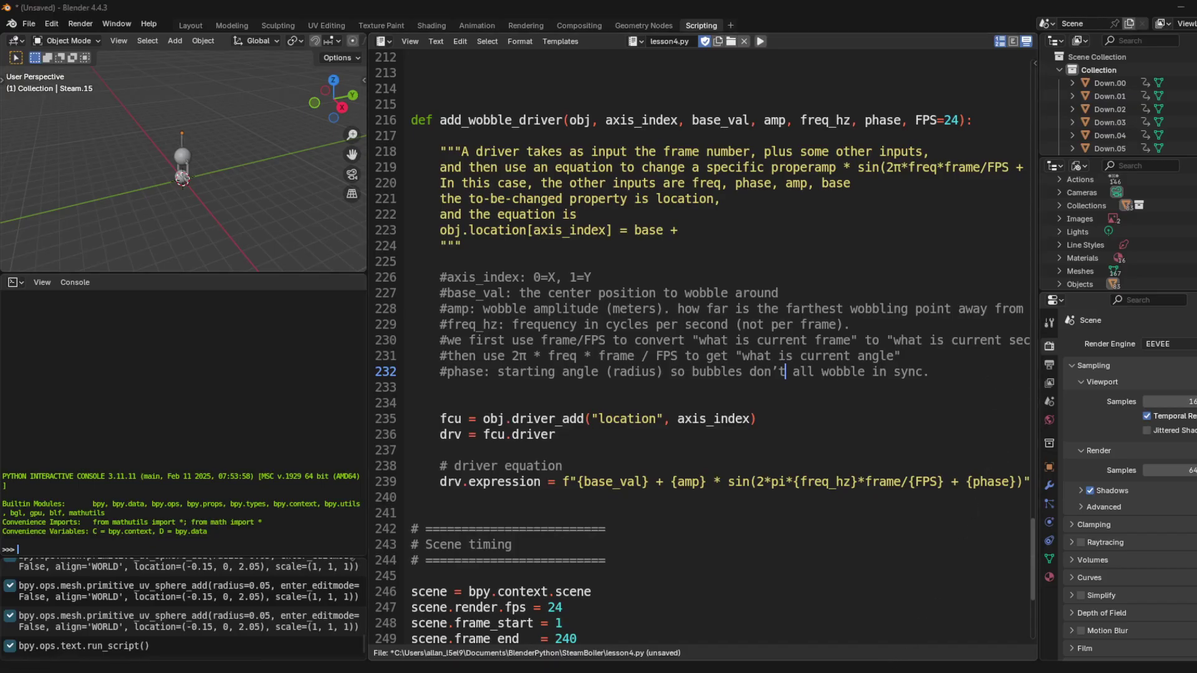
key("alt+Tab")
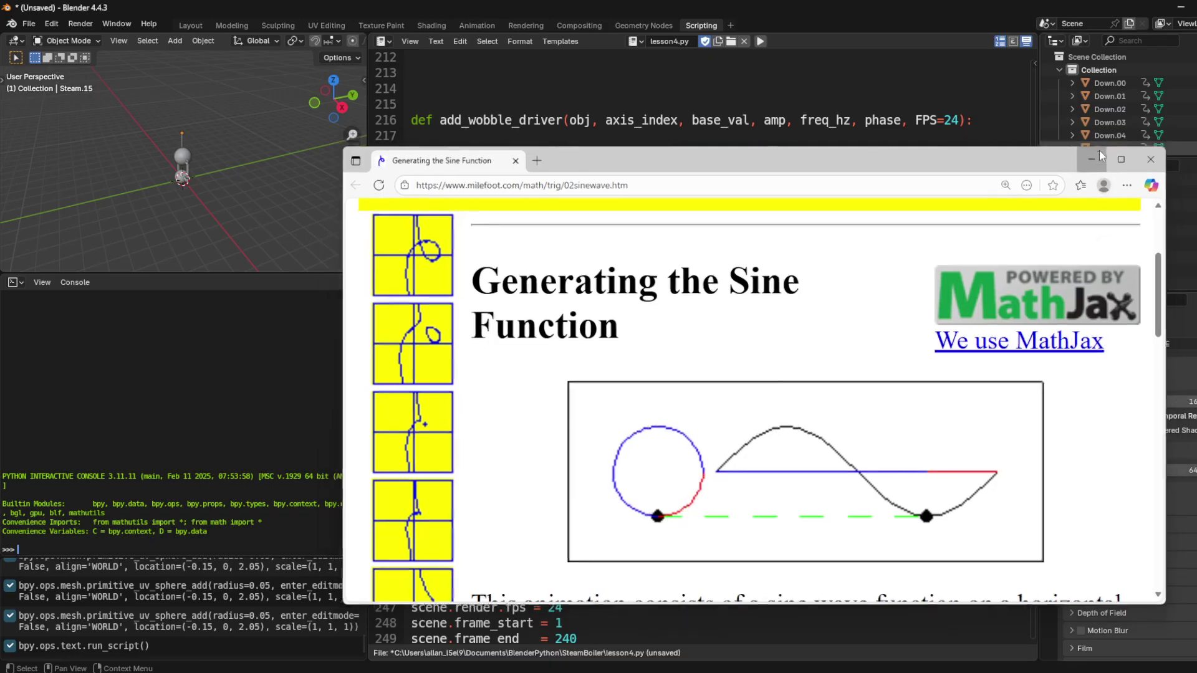
left_click(1099, 151)
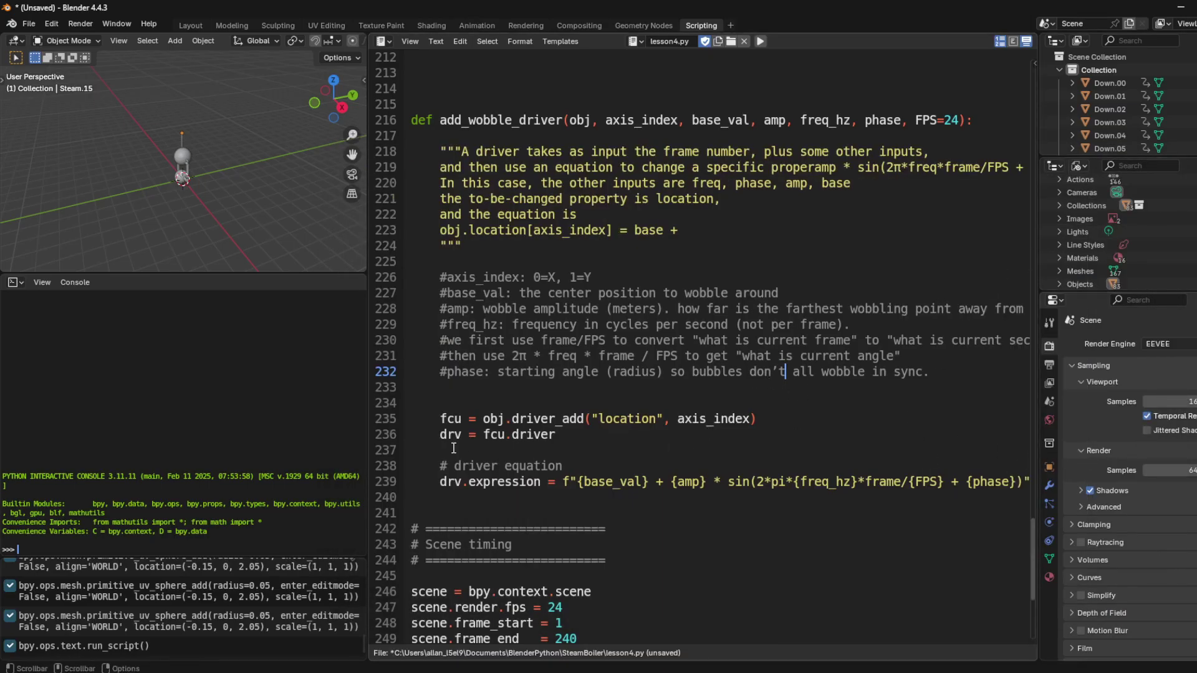
scroll(241, 185, "up", 3)
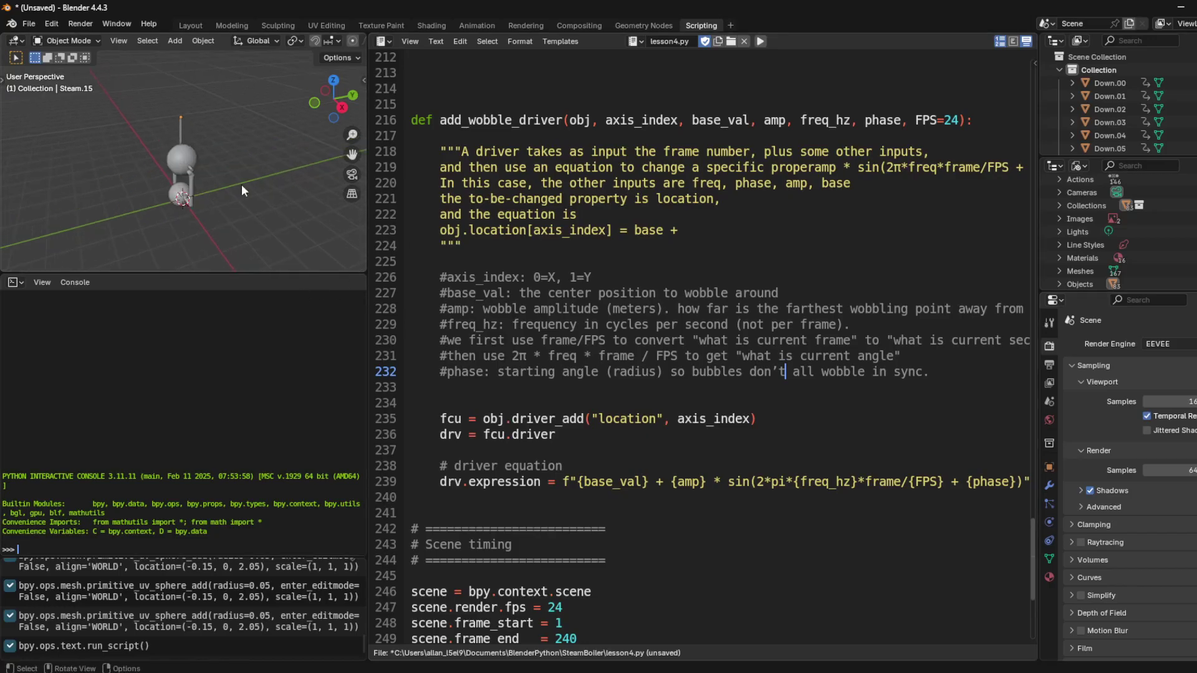
scroll(247, 182, "up", 6)
Step: Orbit the 3D view around the SteamDrum sphere and cylinder, checking the line-227 base_val comment
left_click_drag(343, 111, 248, 175)
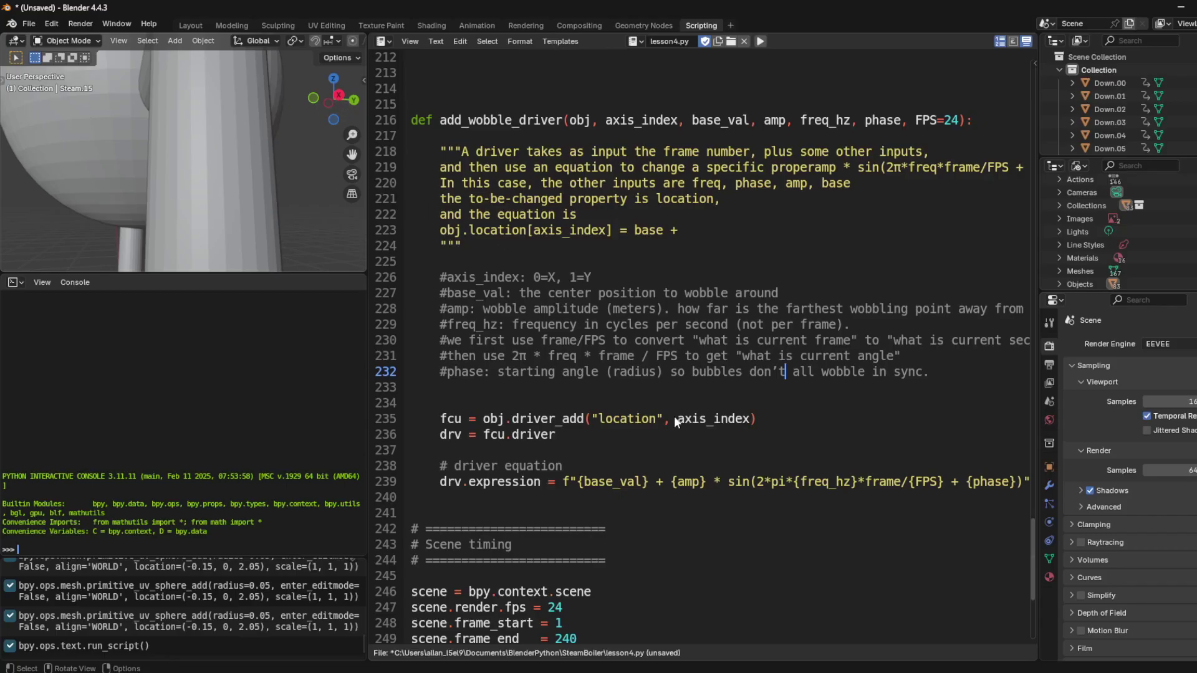
left_click(550, 292)
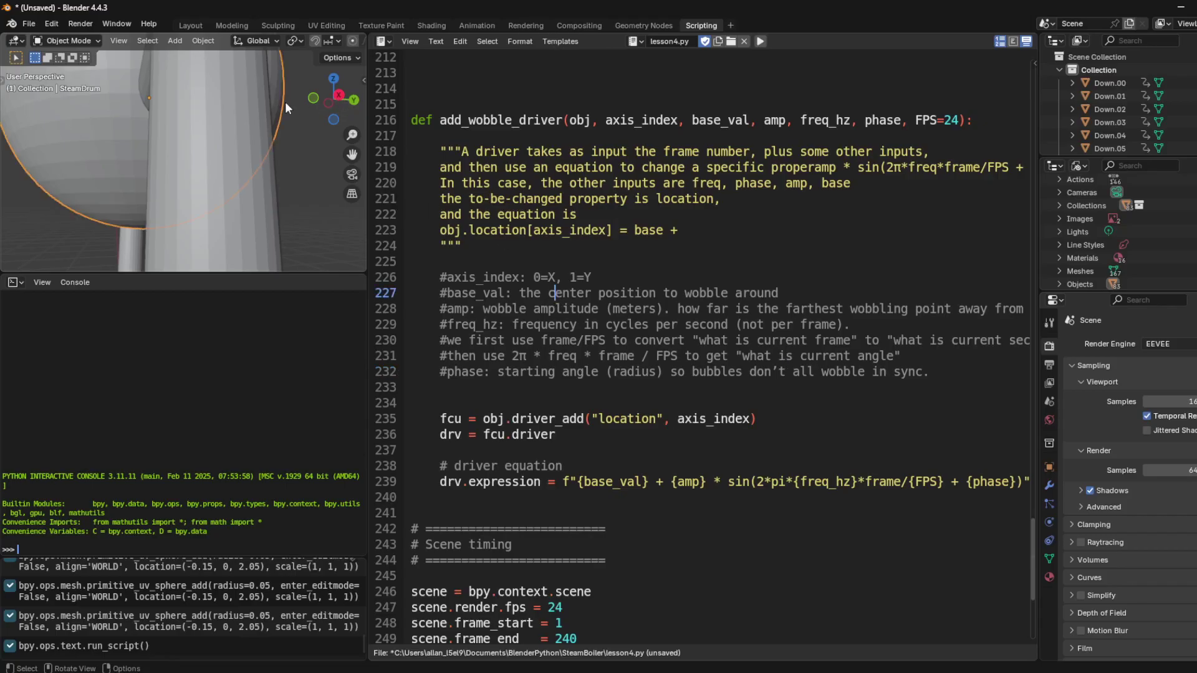
middle_click_drag(219, 58, 311, 174)
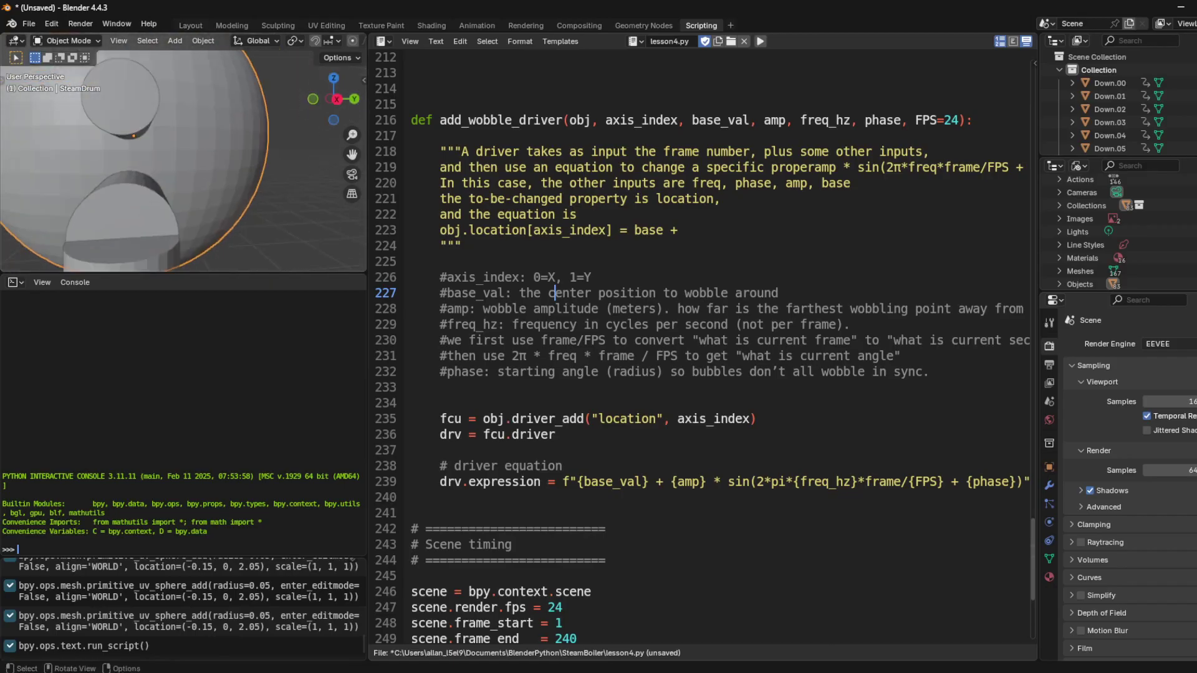
scroll(670, 458, "down", 1)
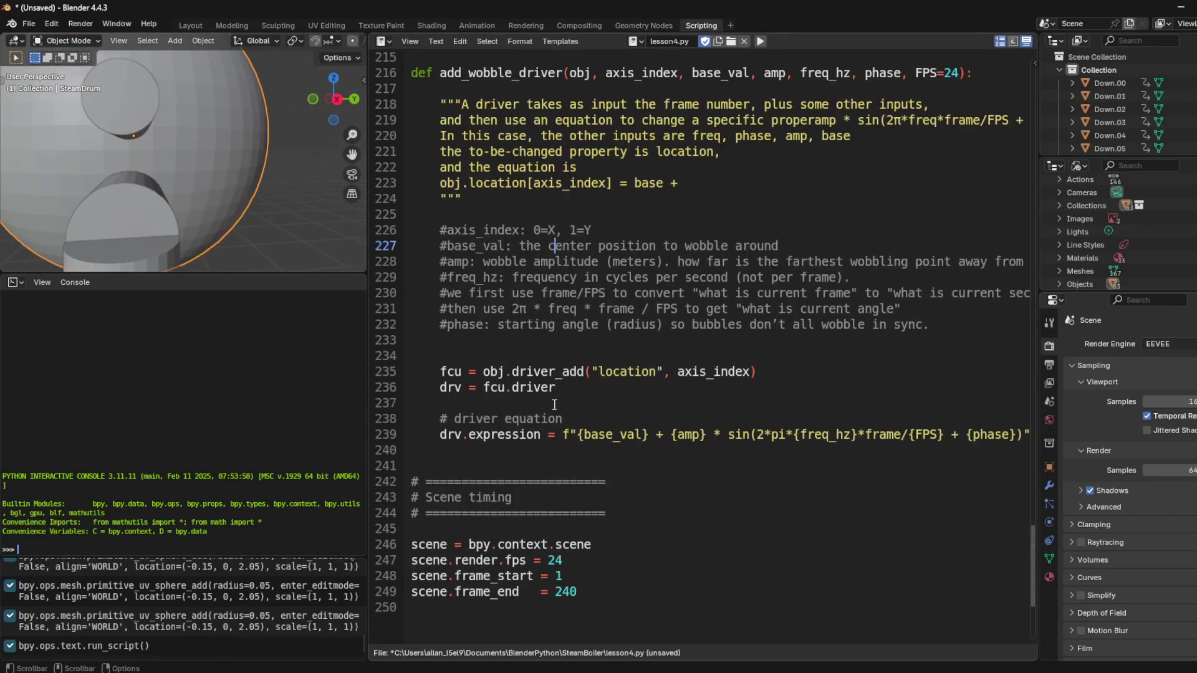
left_click(529, 406)
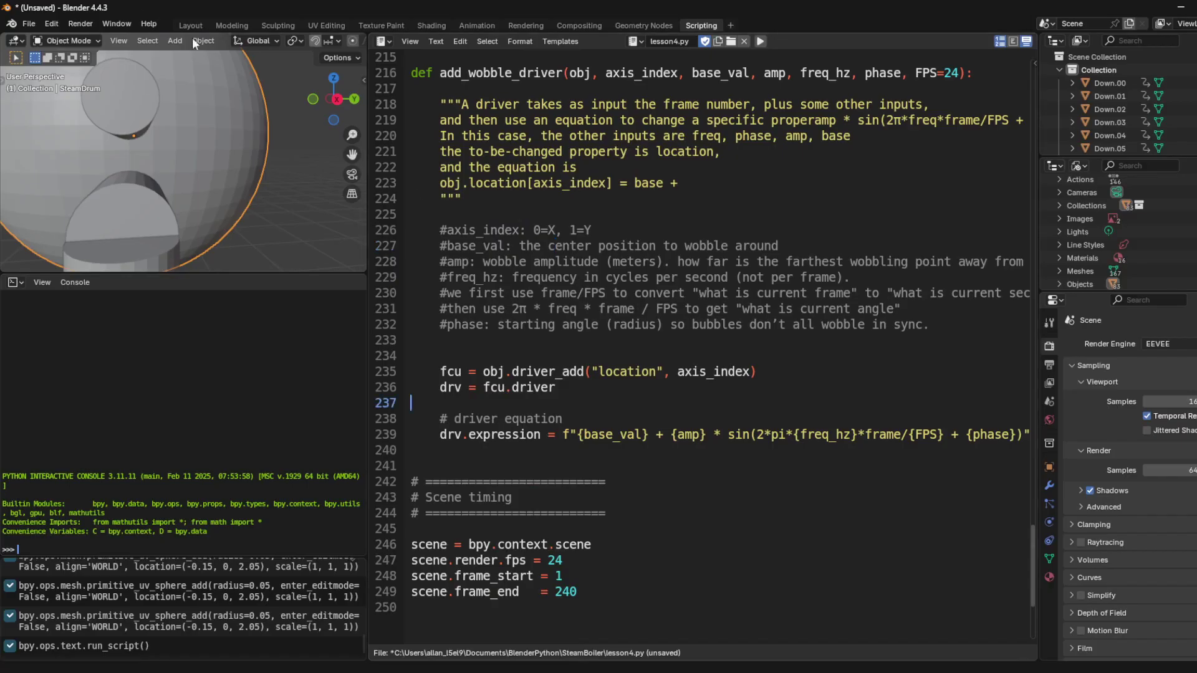
scroll(971, 376, "up", 3)
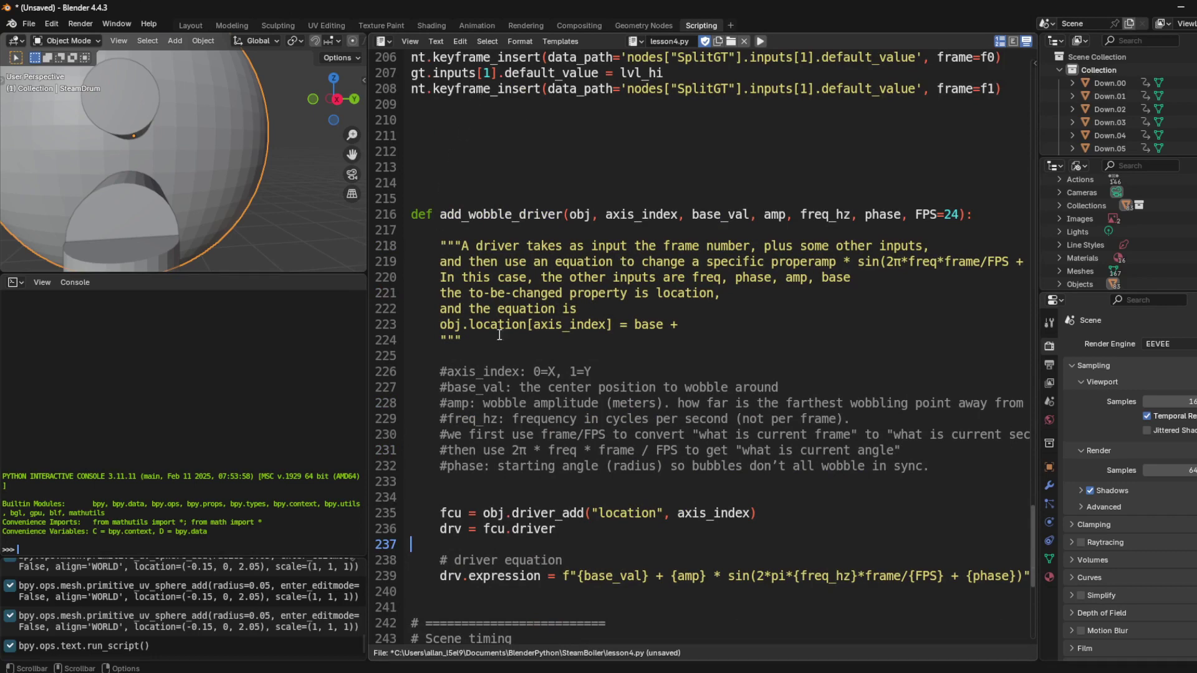
scroll(624, 374, "down", 3)
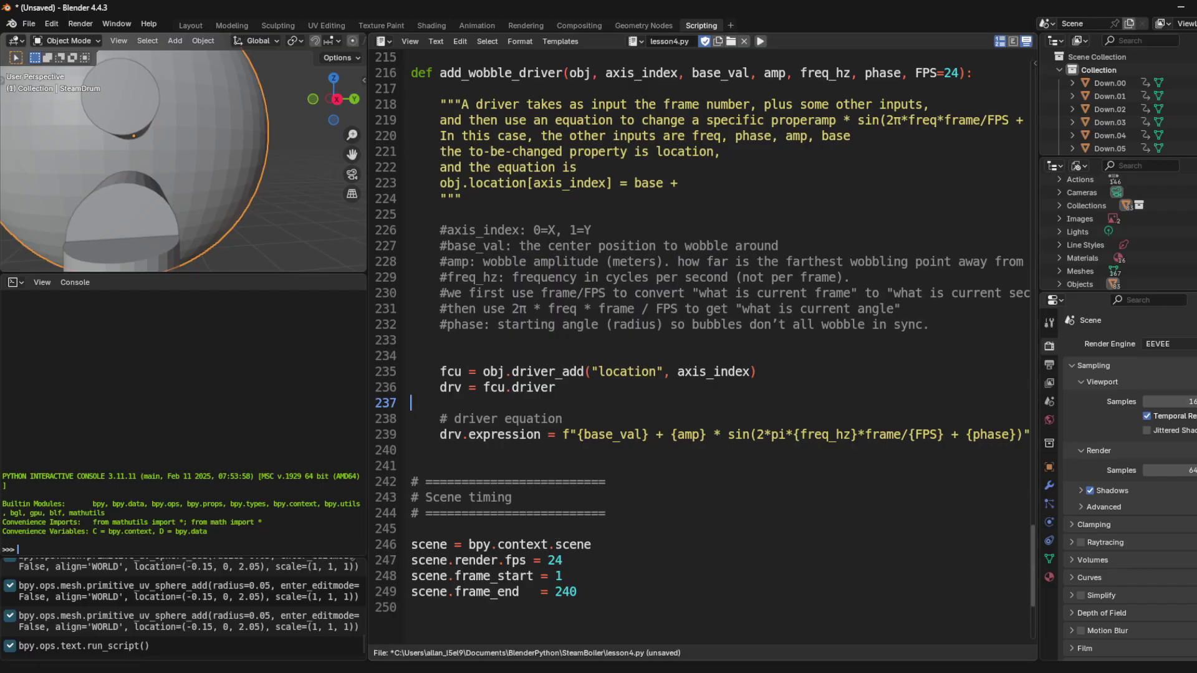